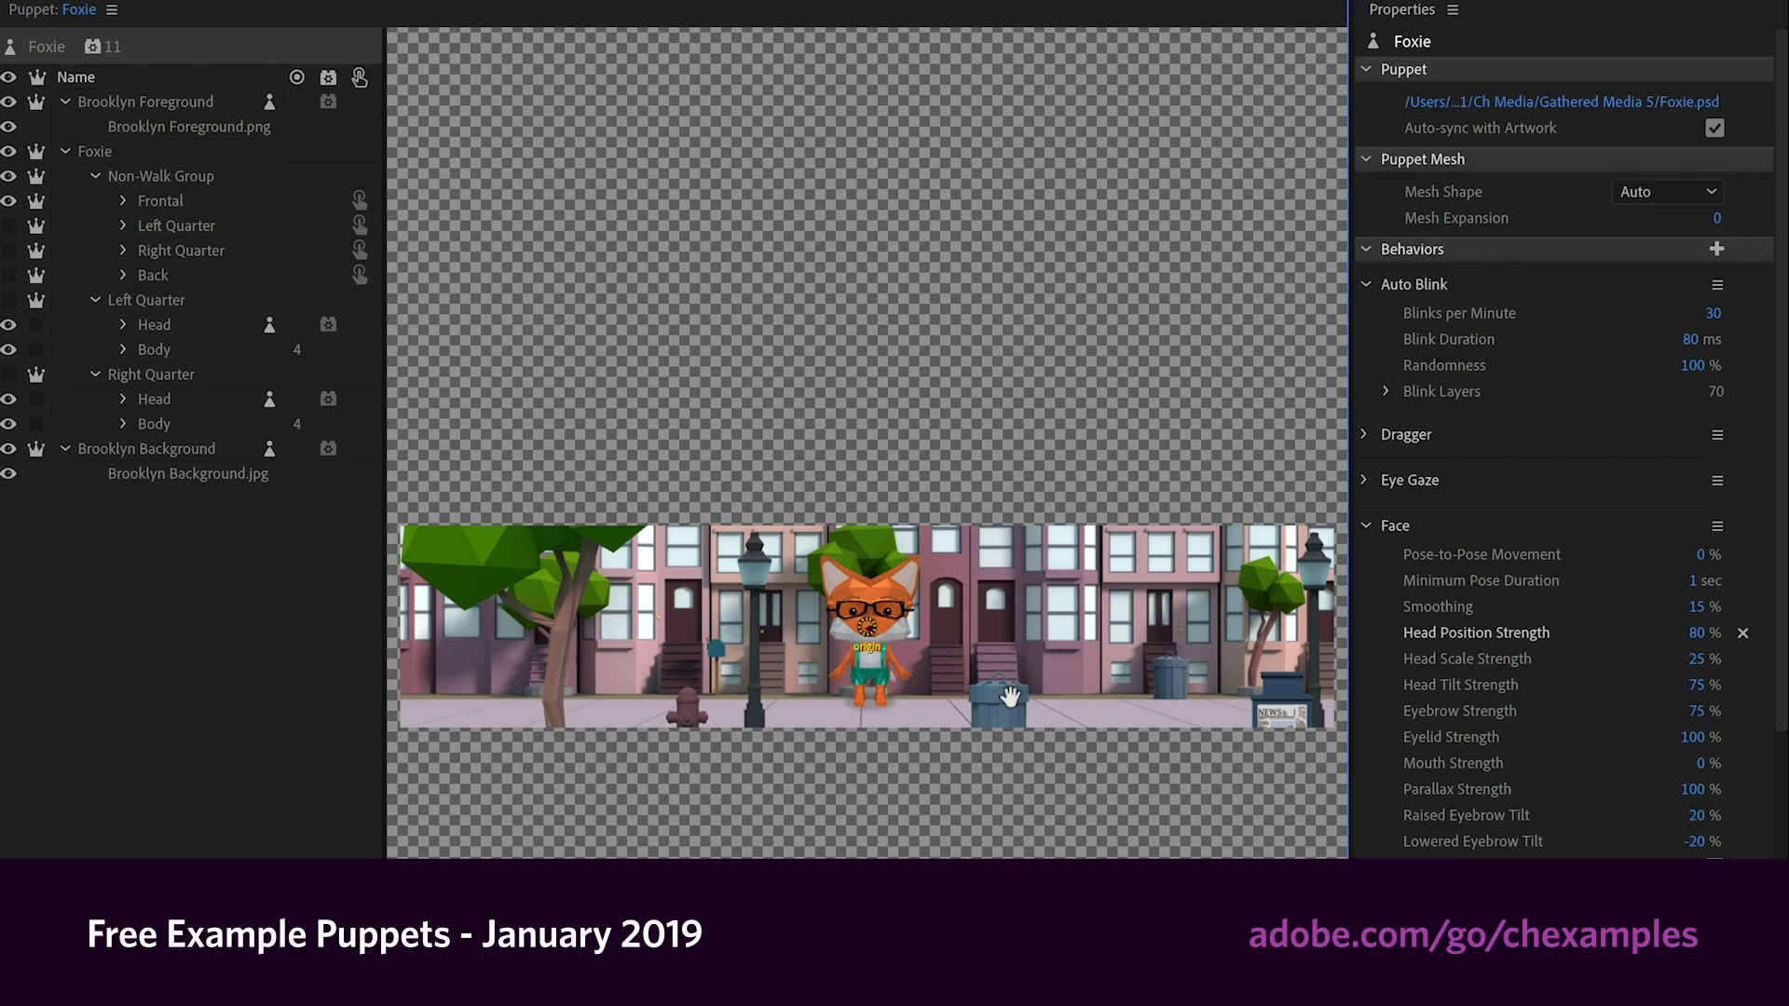
- Zoom the Puppet panel in on Foxie and pan to centre her face
scroll(1010, 696, "up", 8)
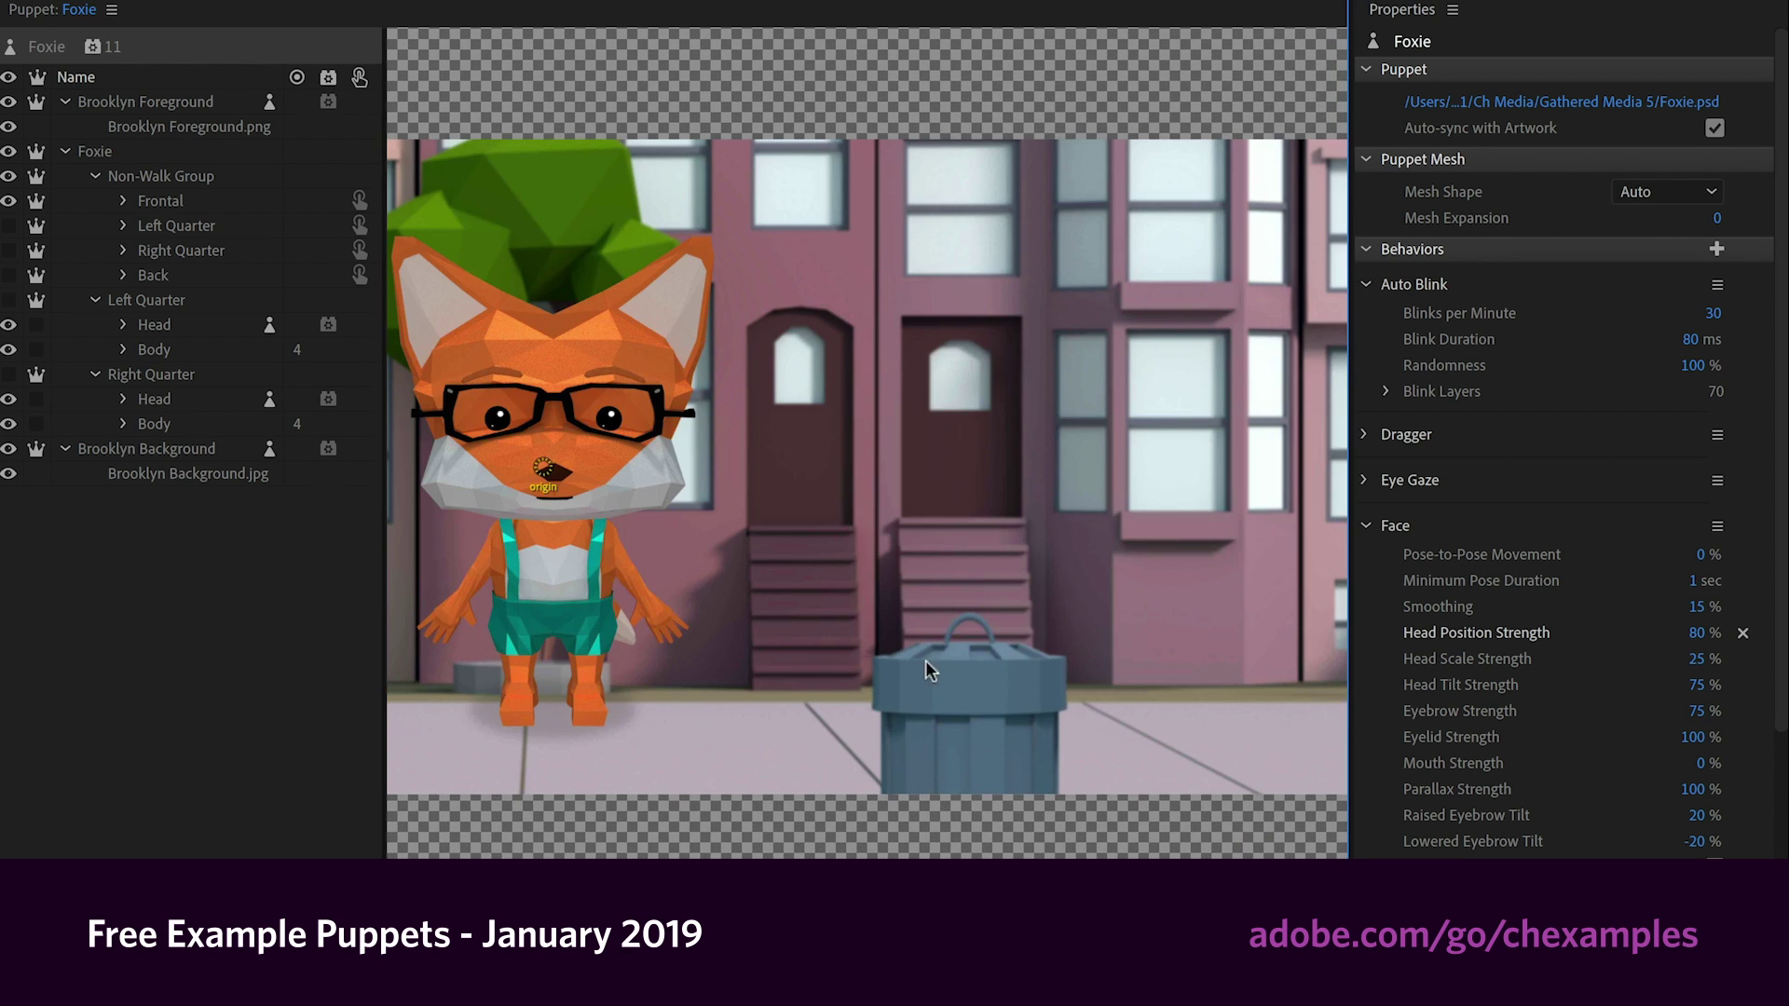
scroll(1002, 673, "up", 6)
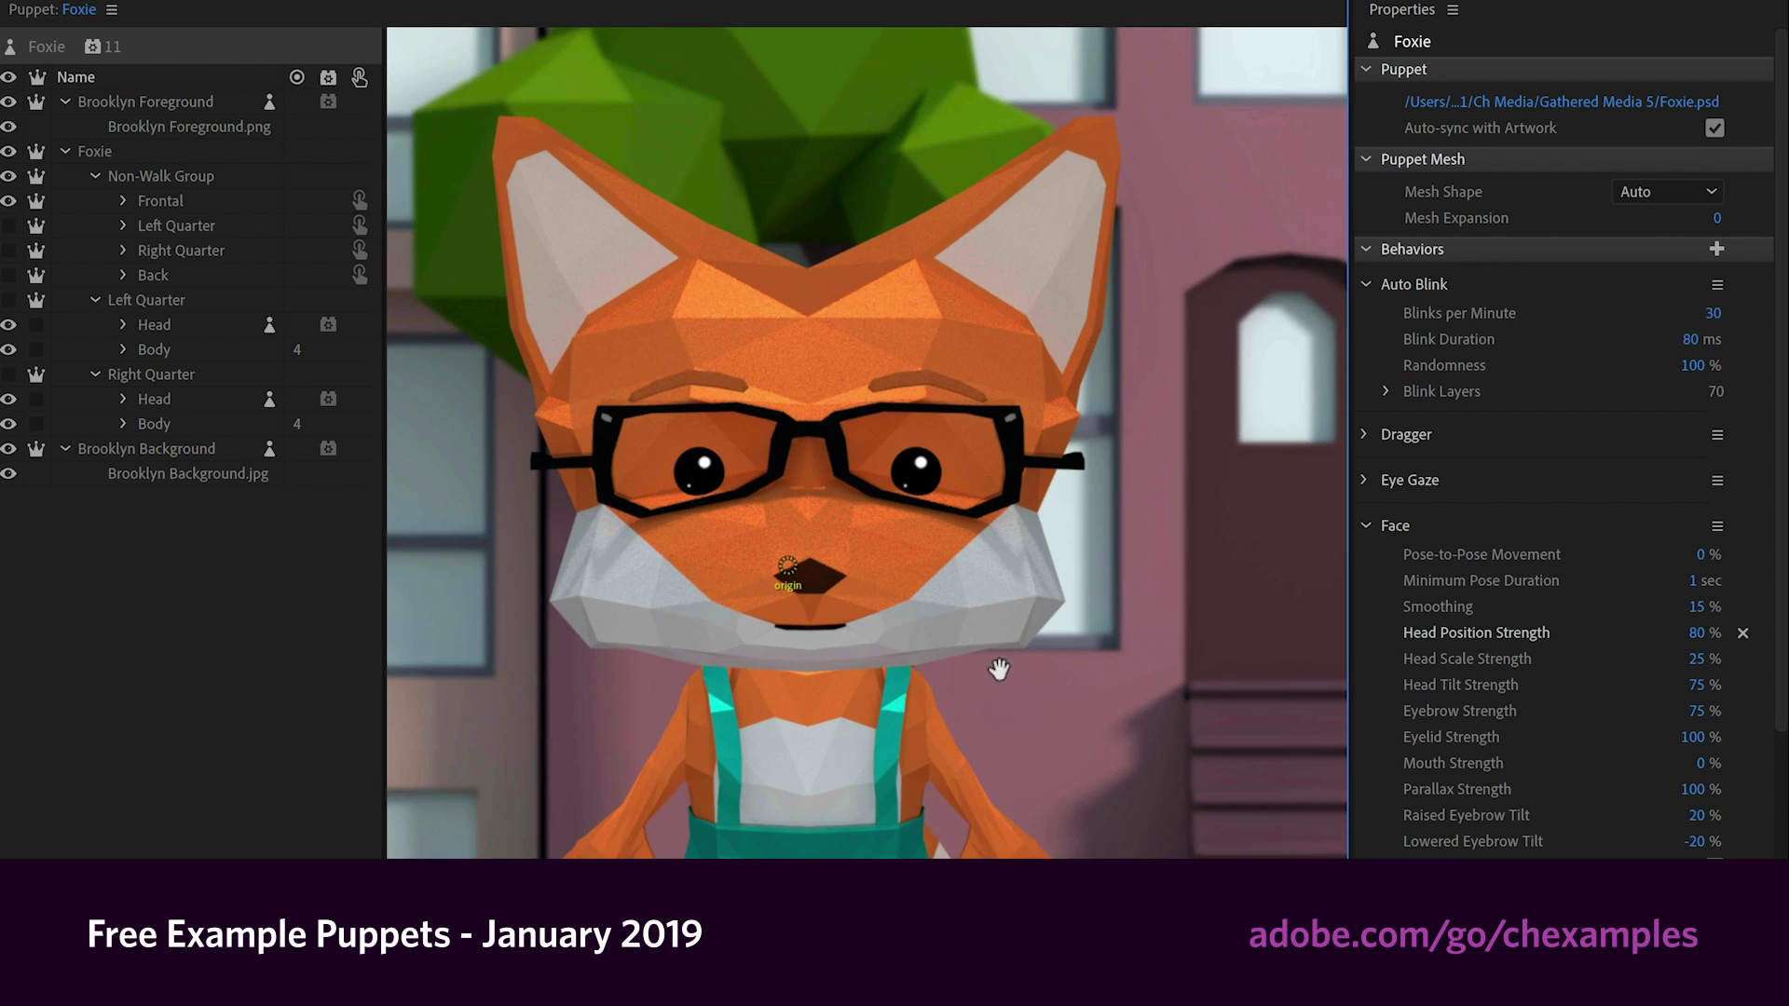
left_click_drag(760, 668, 818, 677)
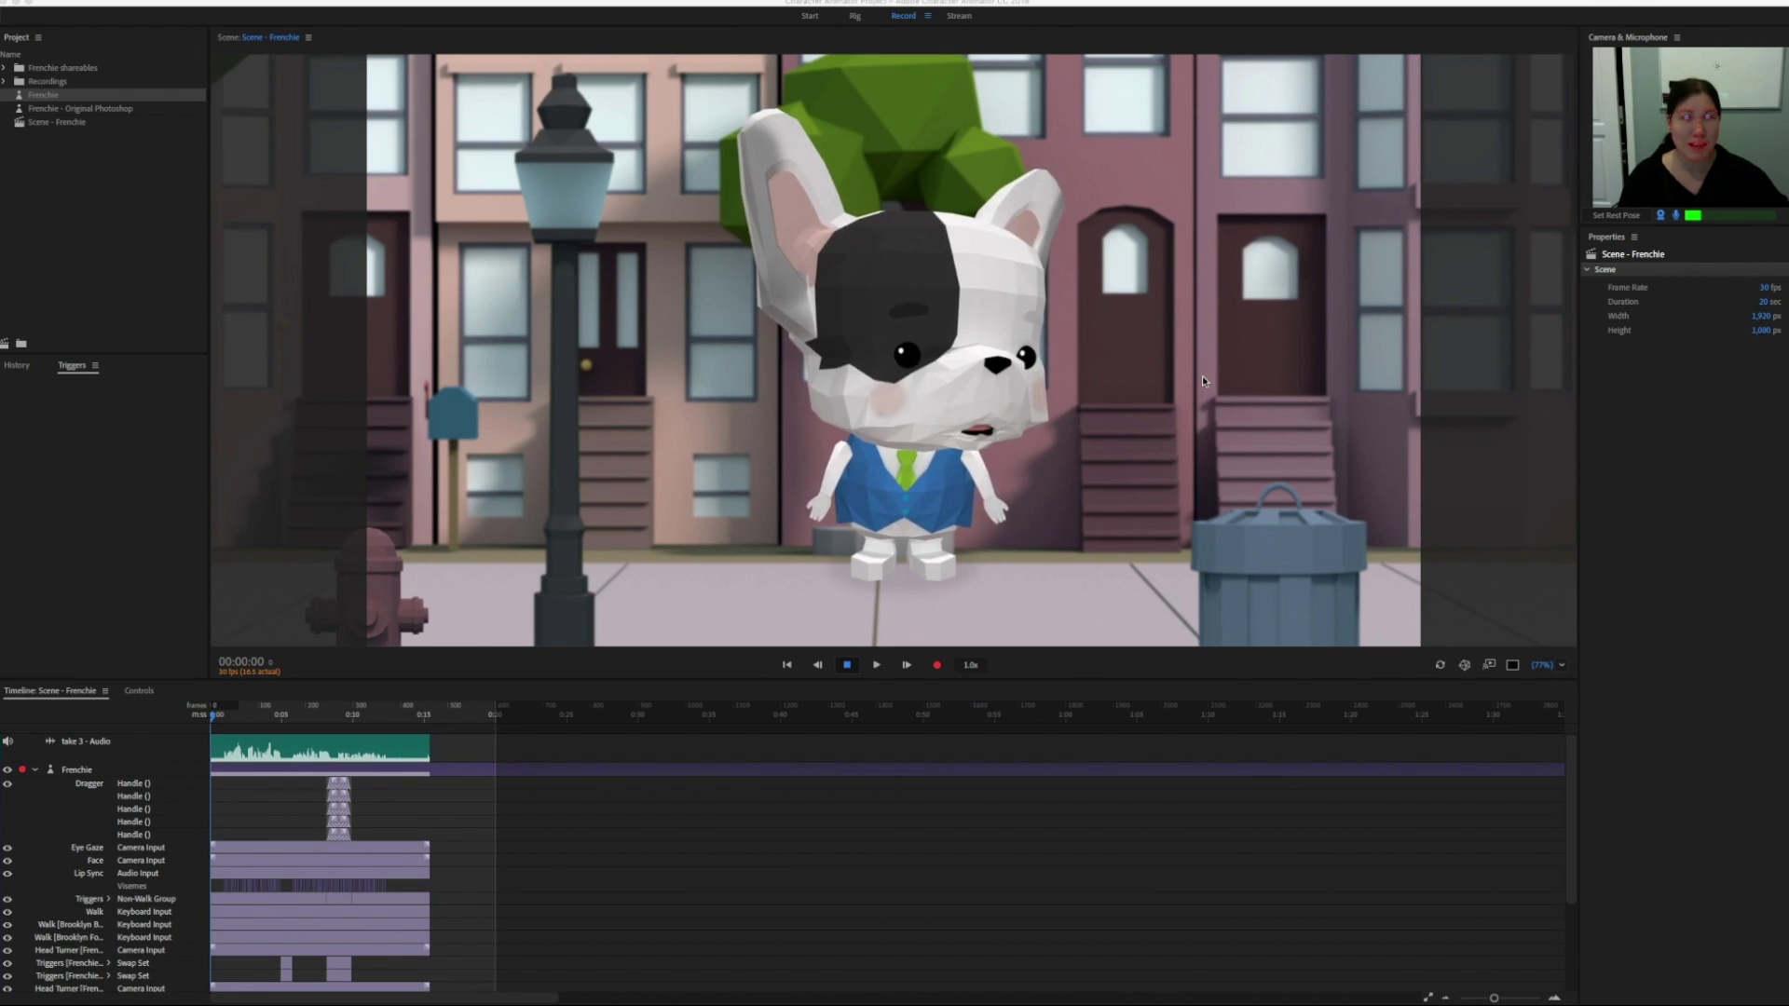
- Open the Frenchie puppet for rigging and expand its Non-Walk Group
left_click(854, 16)
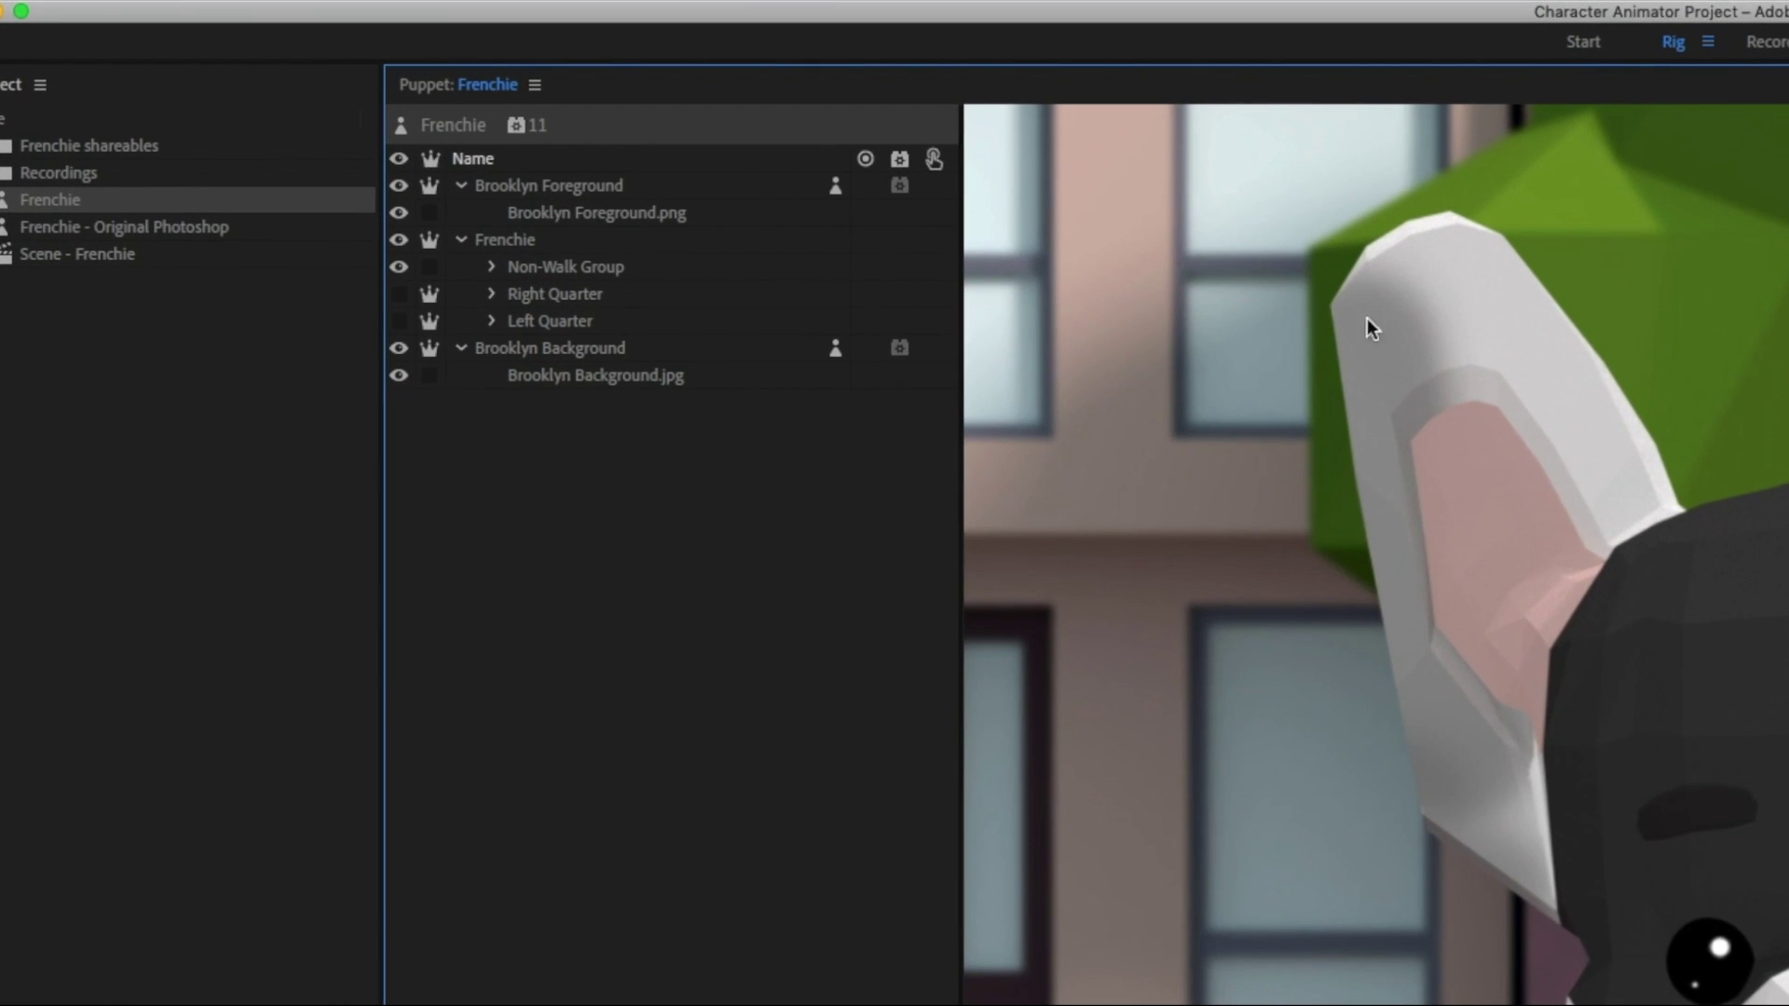
left_click(590, 244)
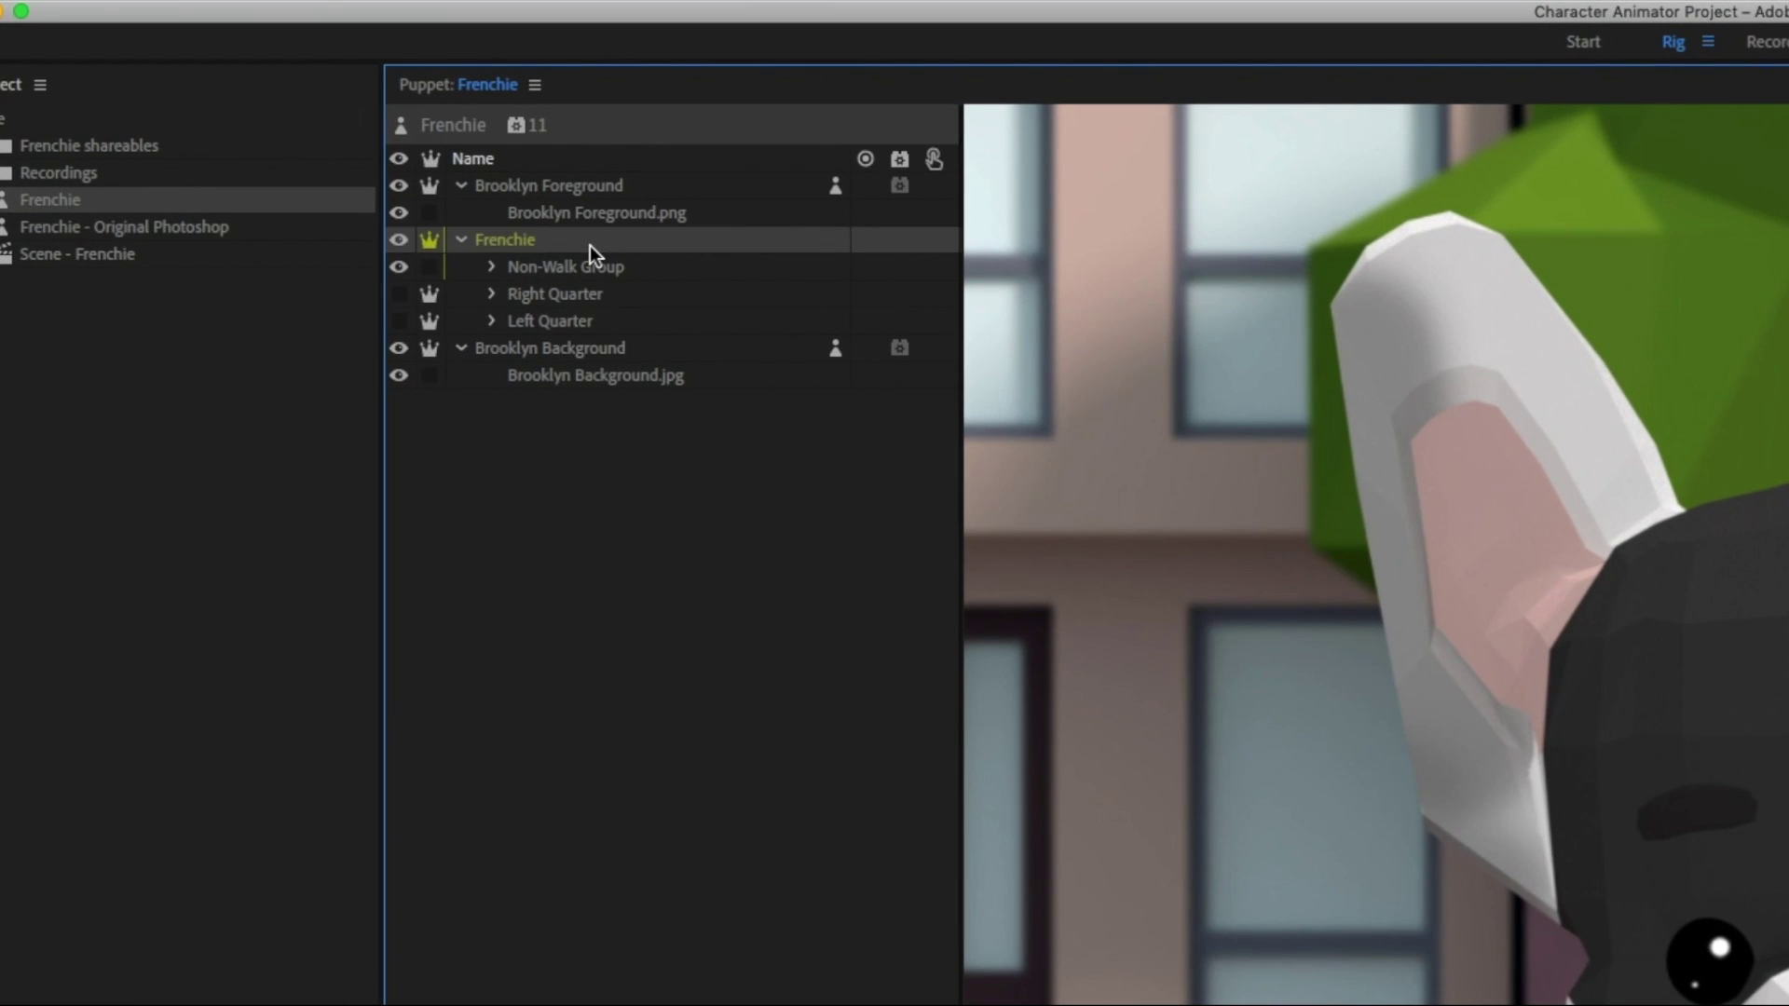
left_click(615, 298)
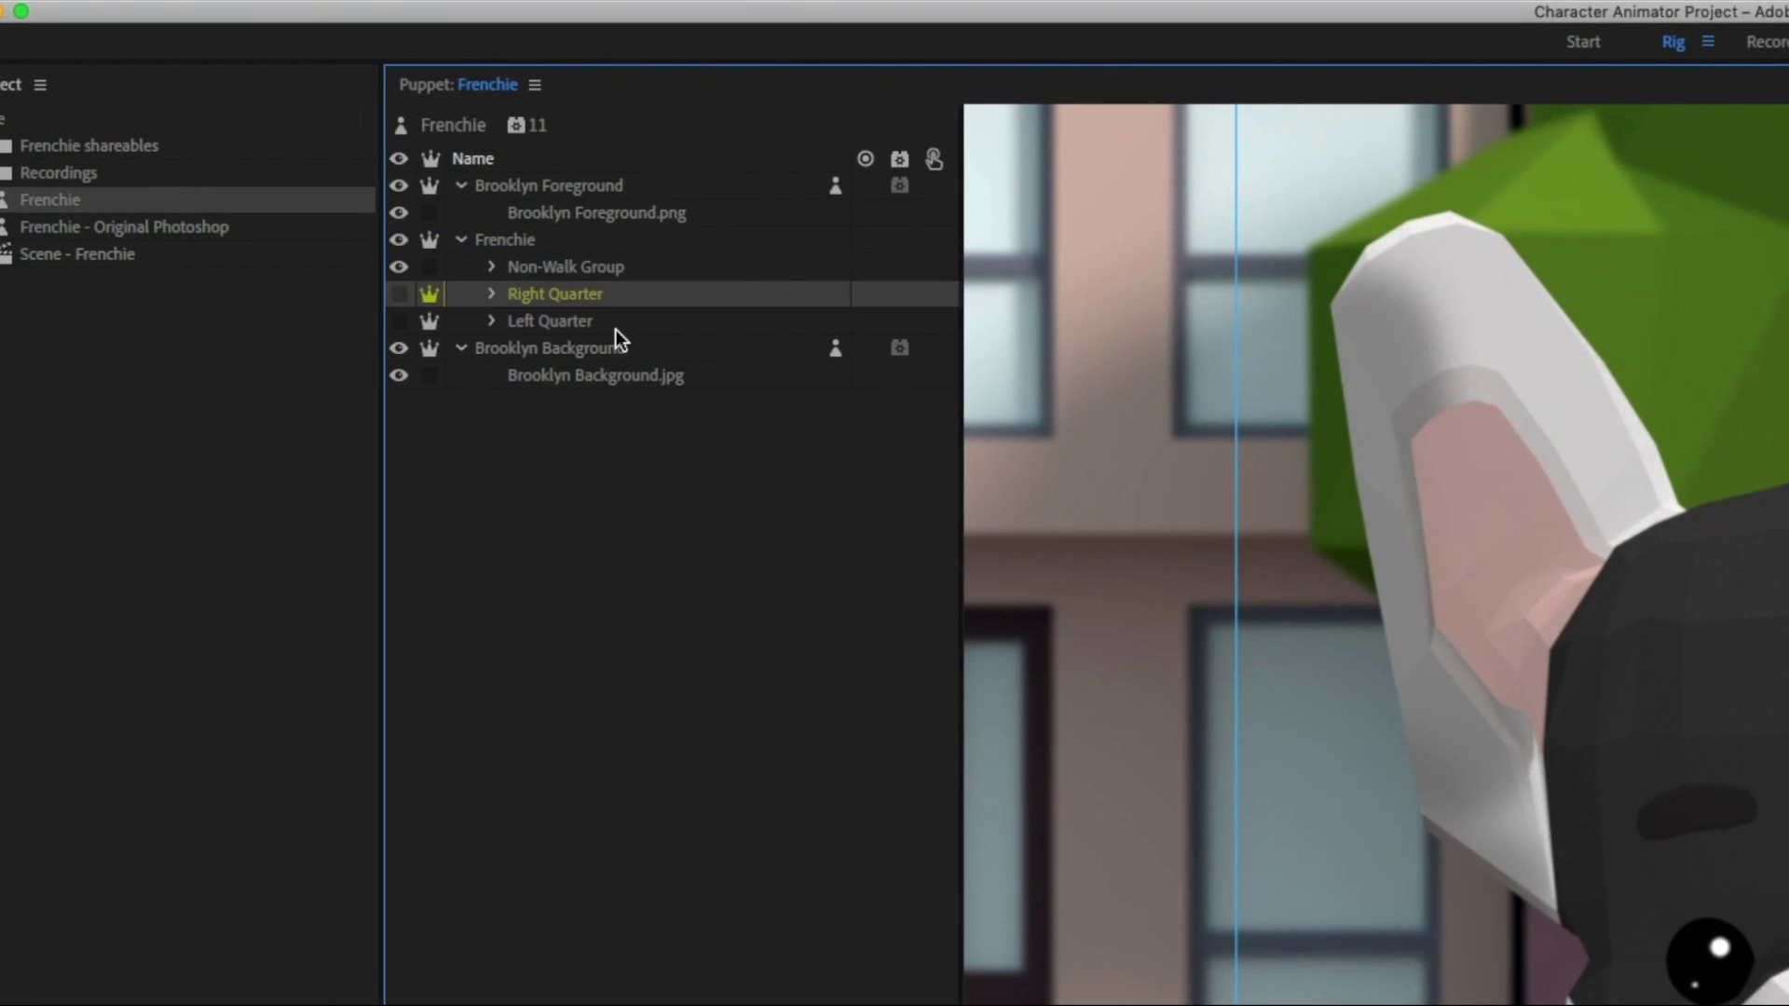
left_click(615, 323)
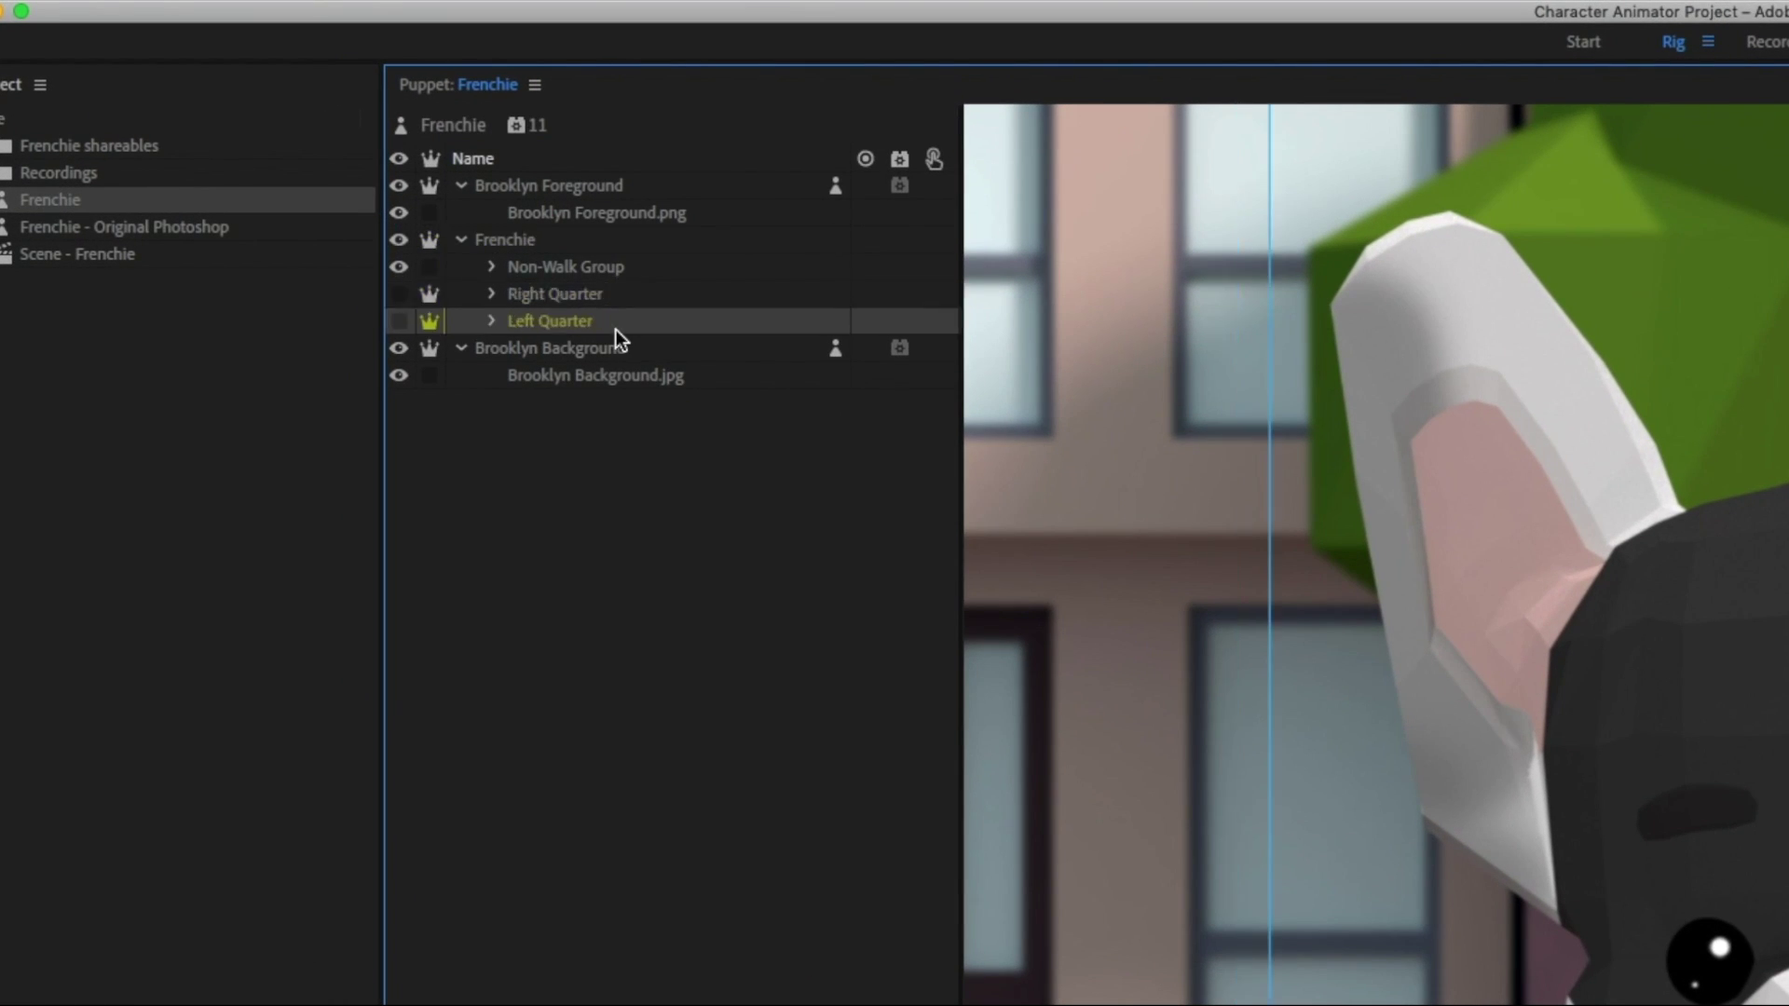
left_click(544, 276)
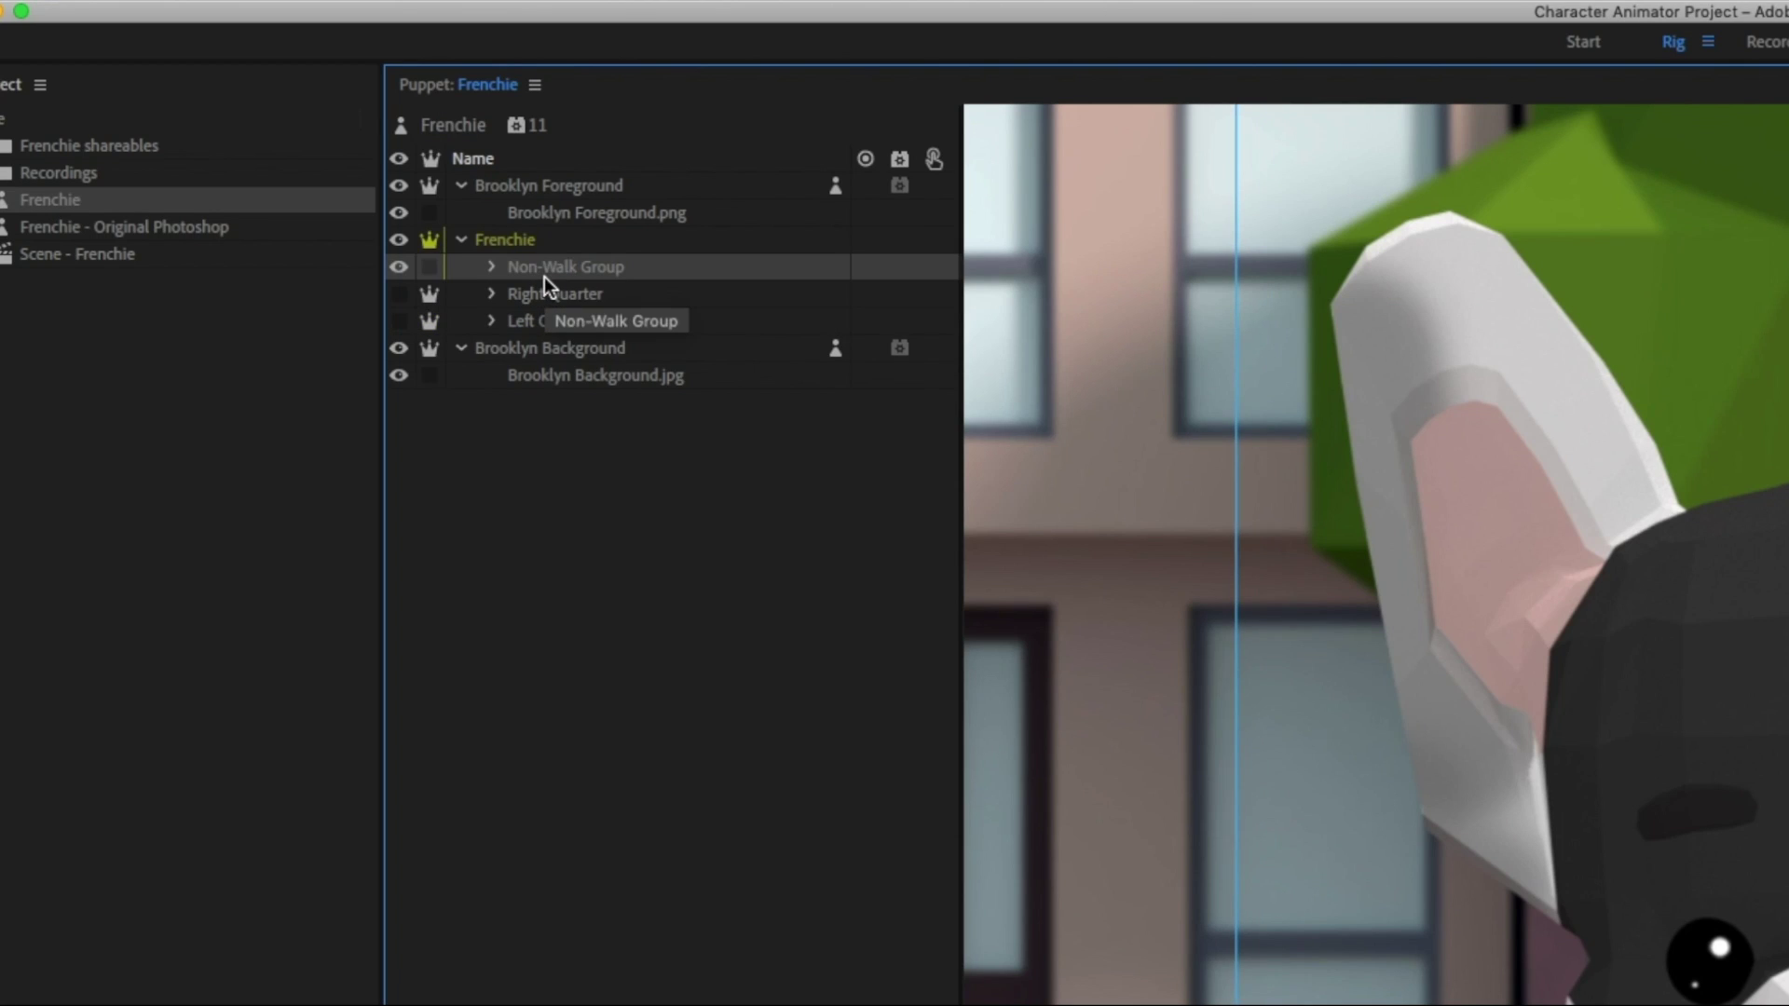
left_click(491, 266)
- Expand Frontal, Left Quarter, Right Quarter and the lower quarter groups to show Head and Body
left_click(596, 300)
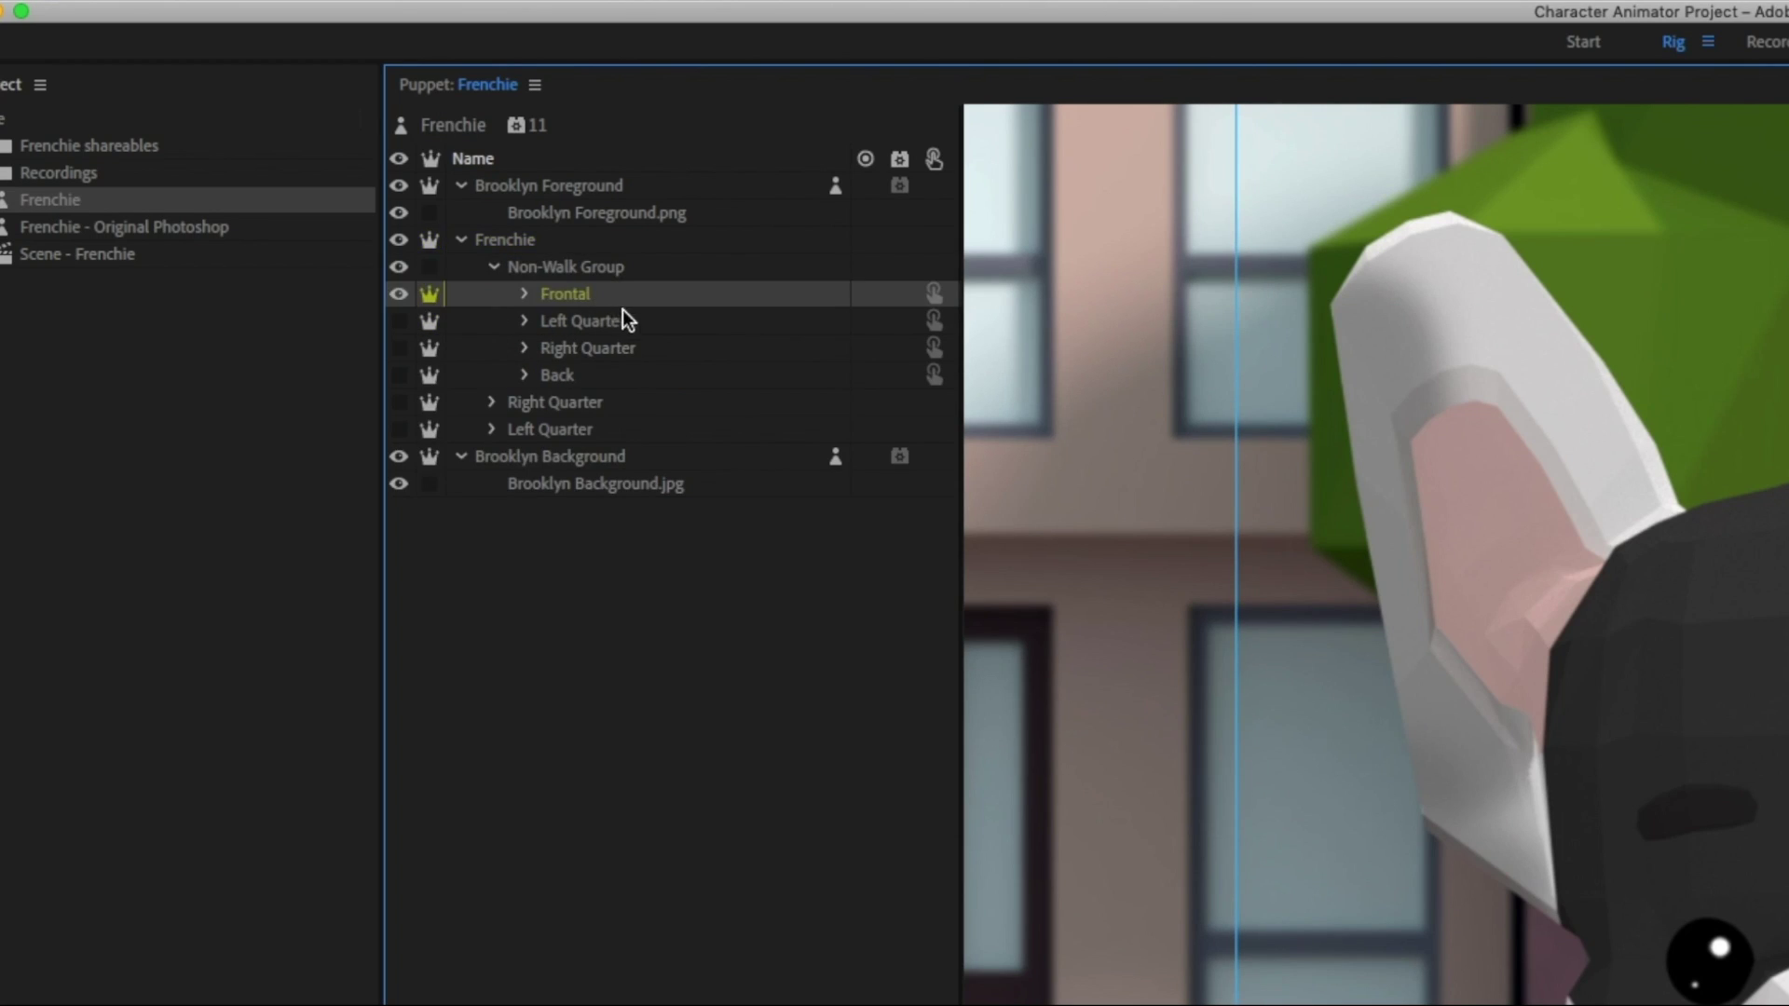
left_click(637, 347)
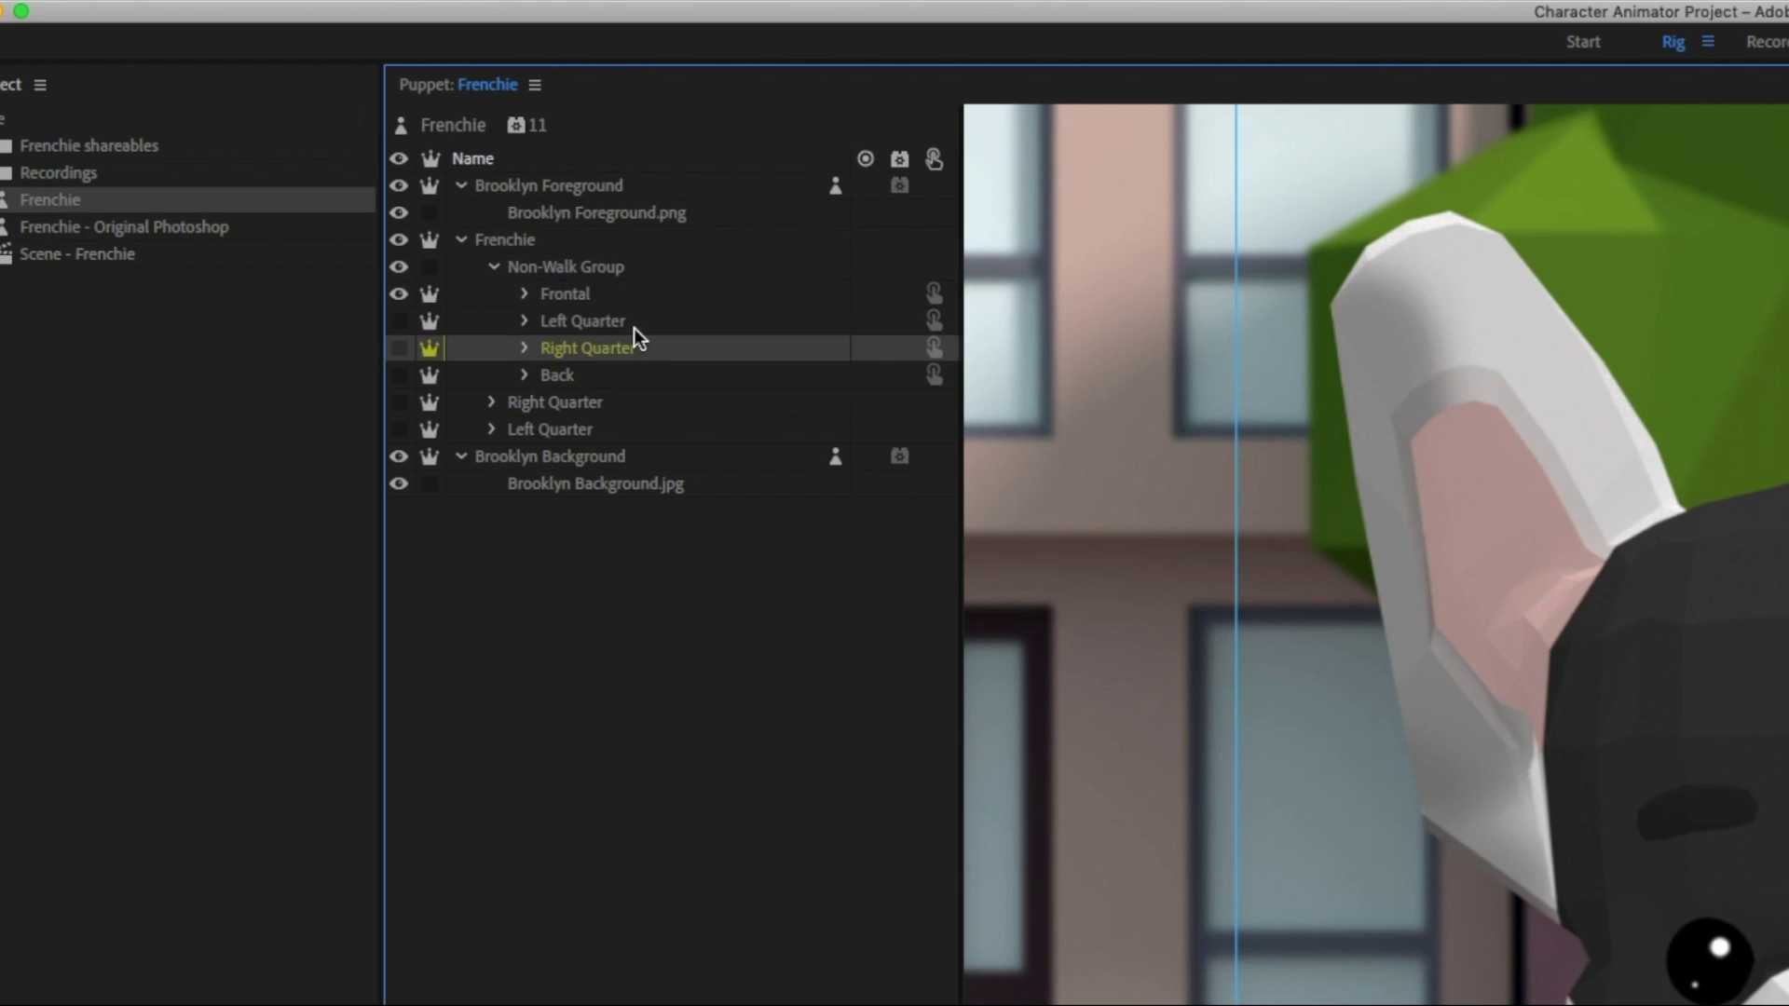
key("Up")
left_click(524, 295)
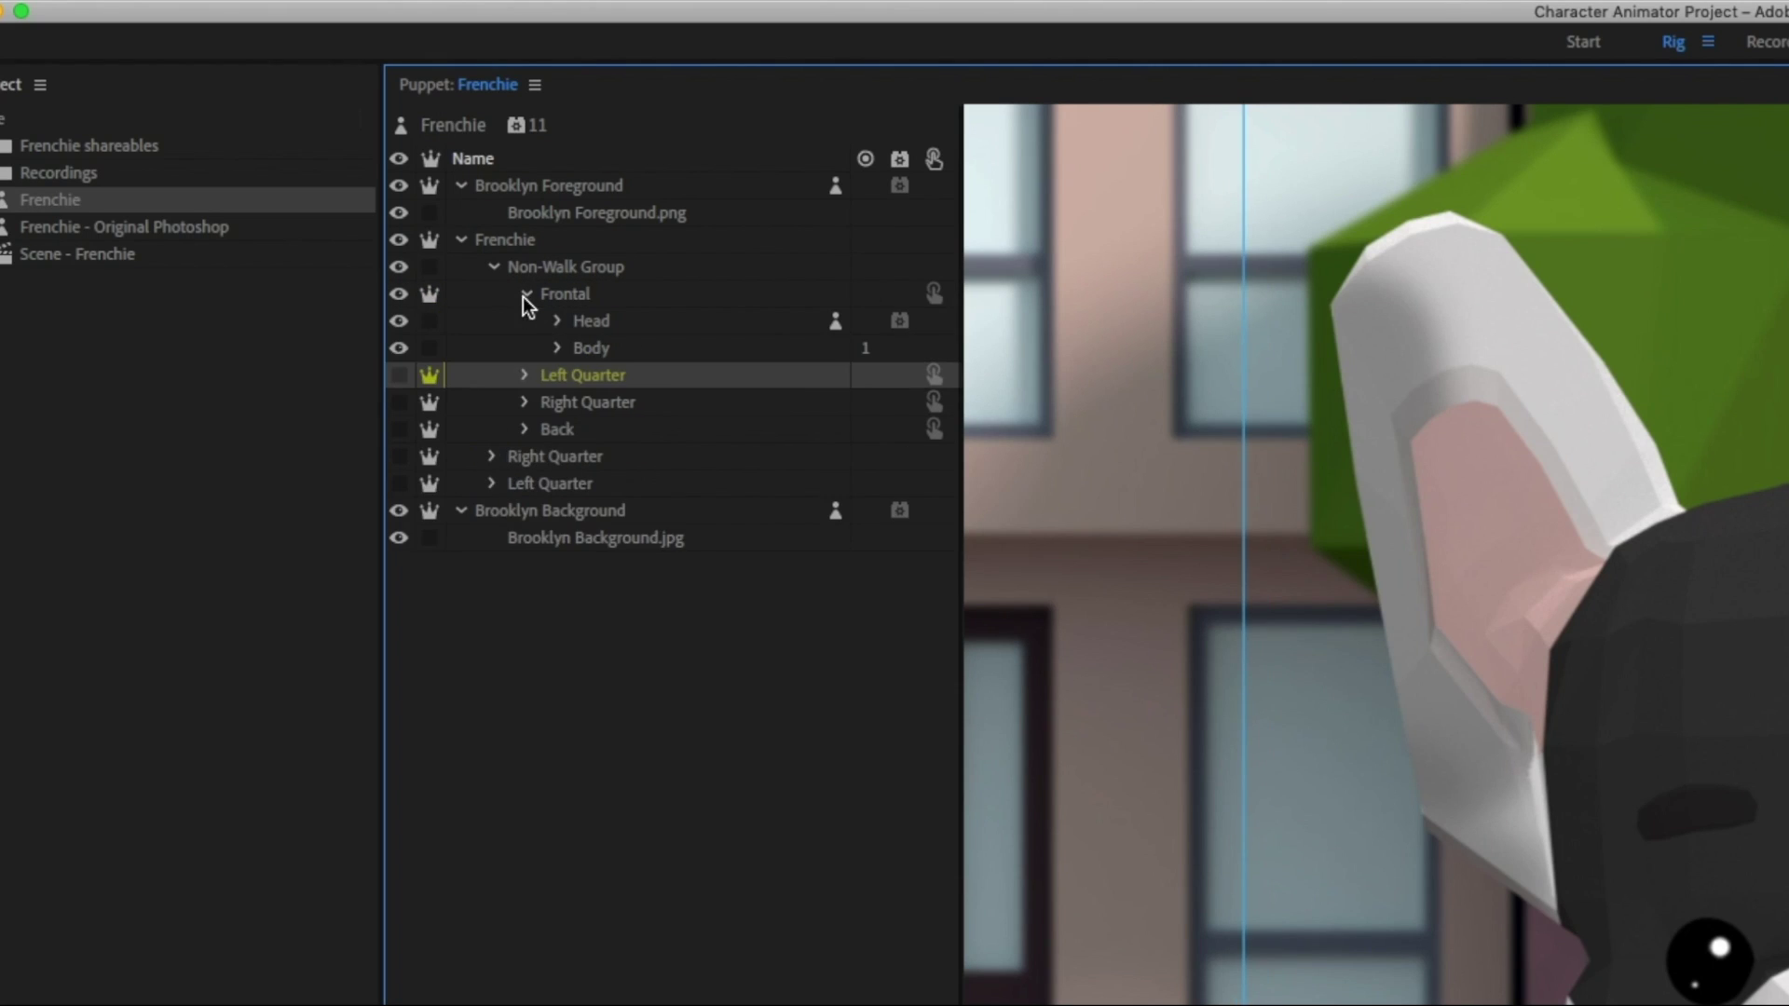
left_click(524, 374)
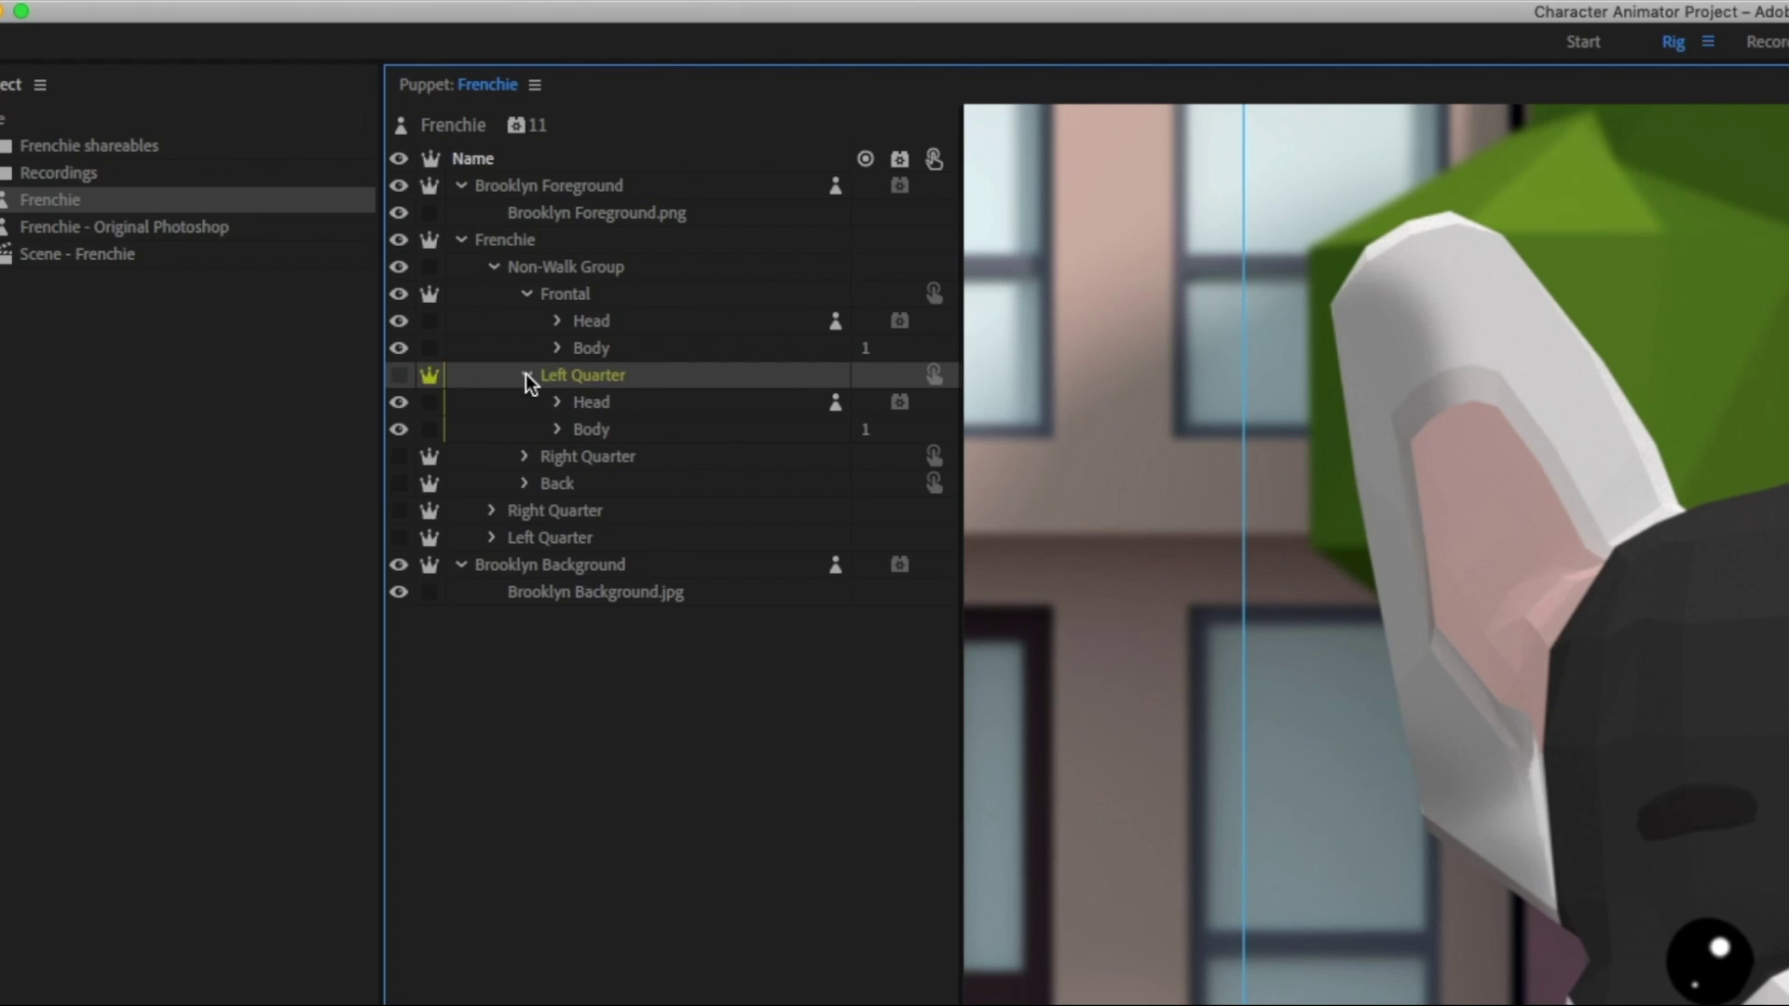
left_click(524, 456)
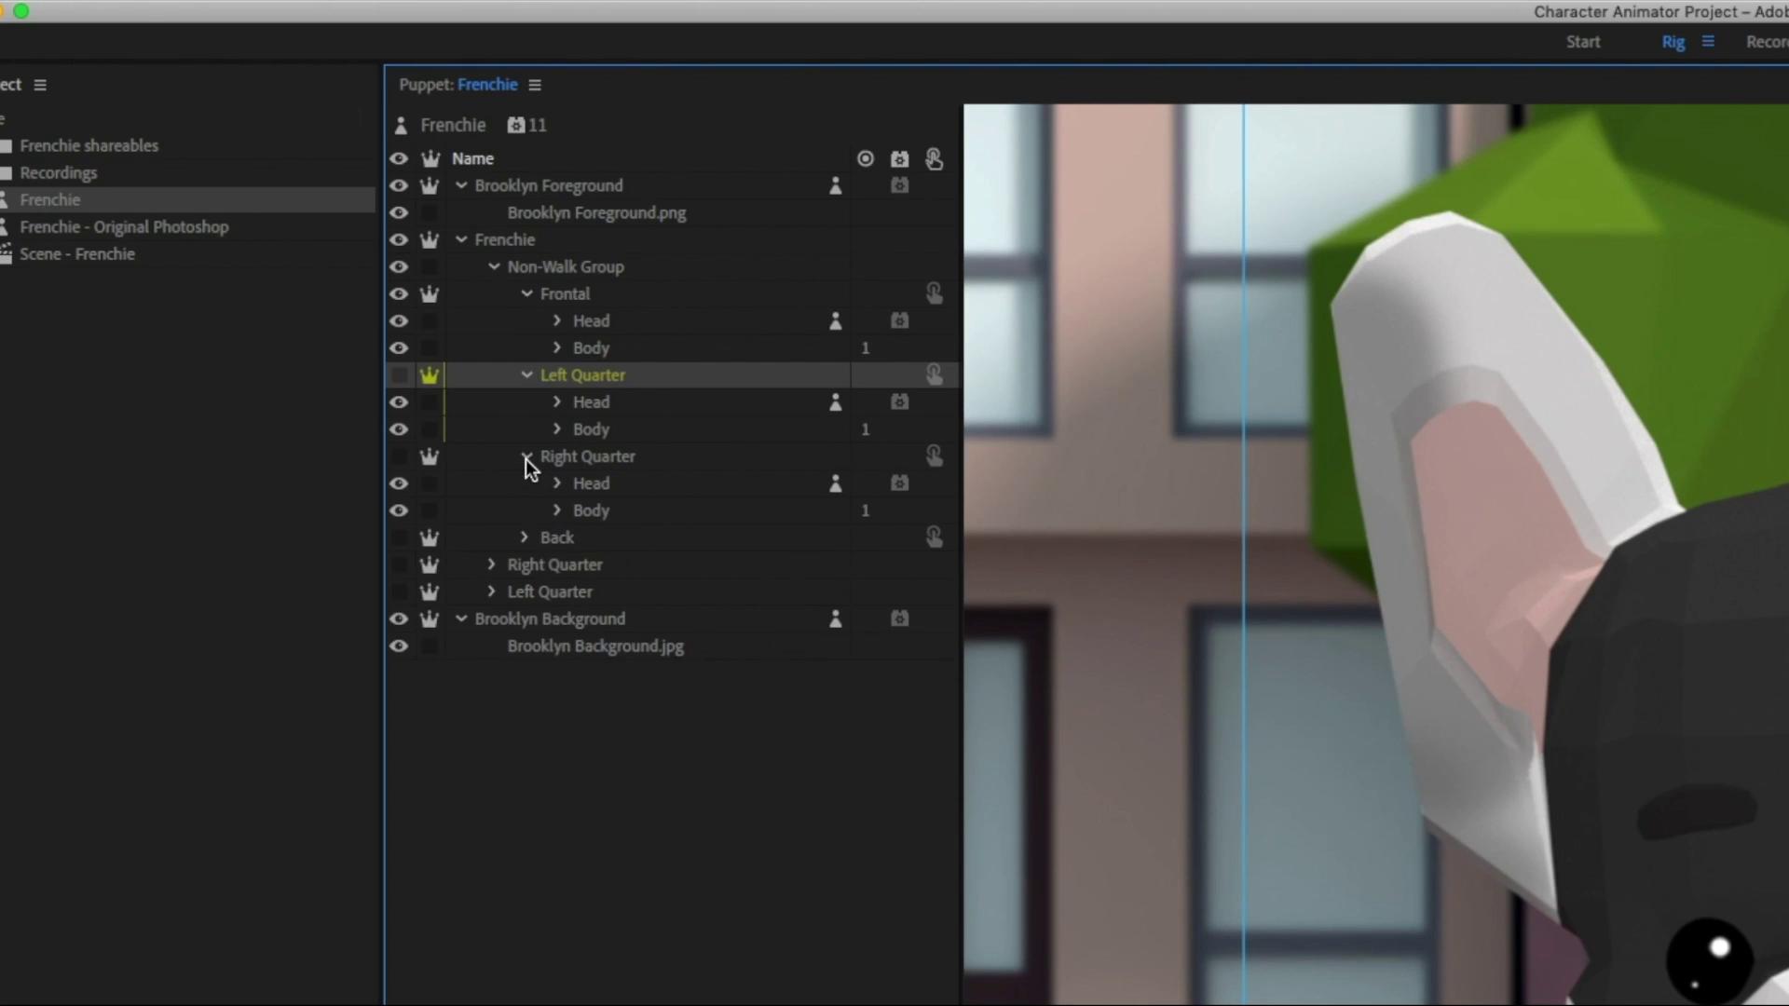
left_click(606, 328)
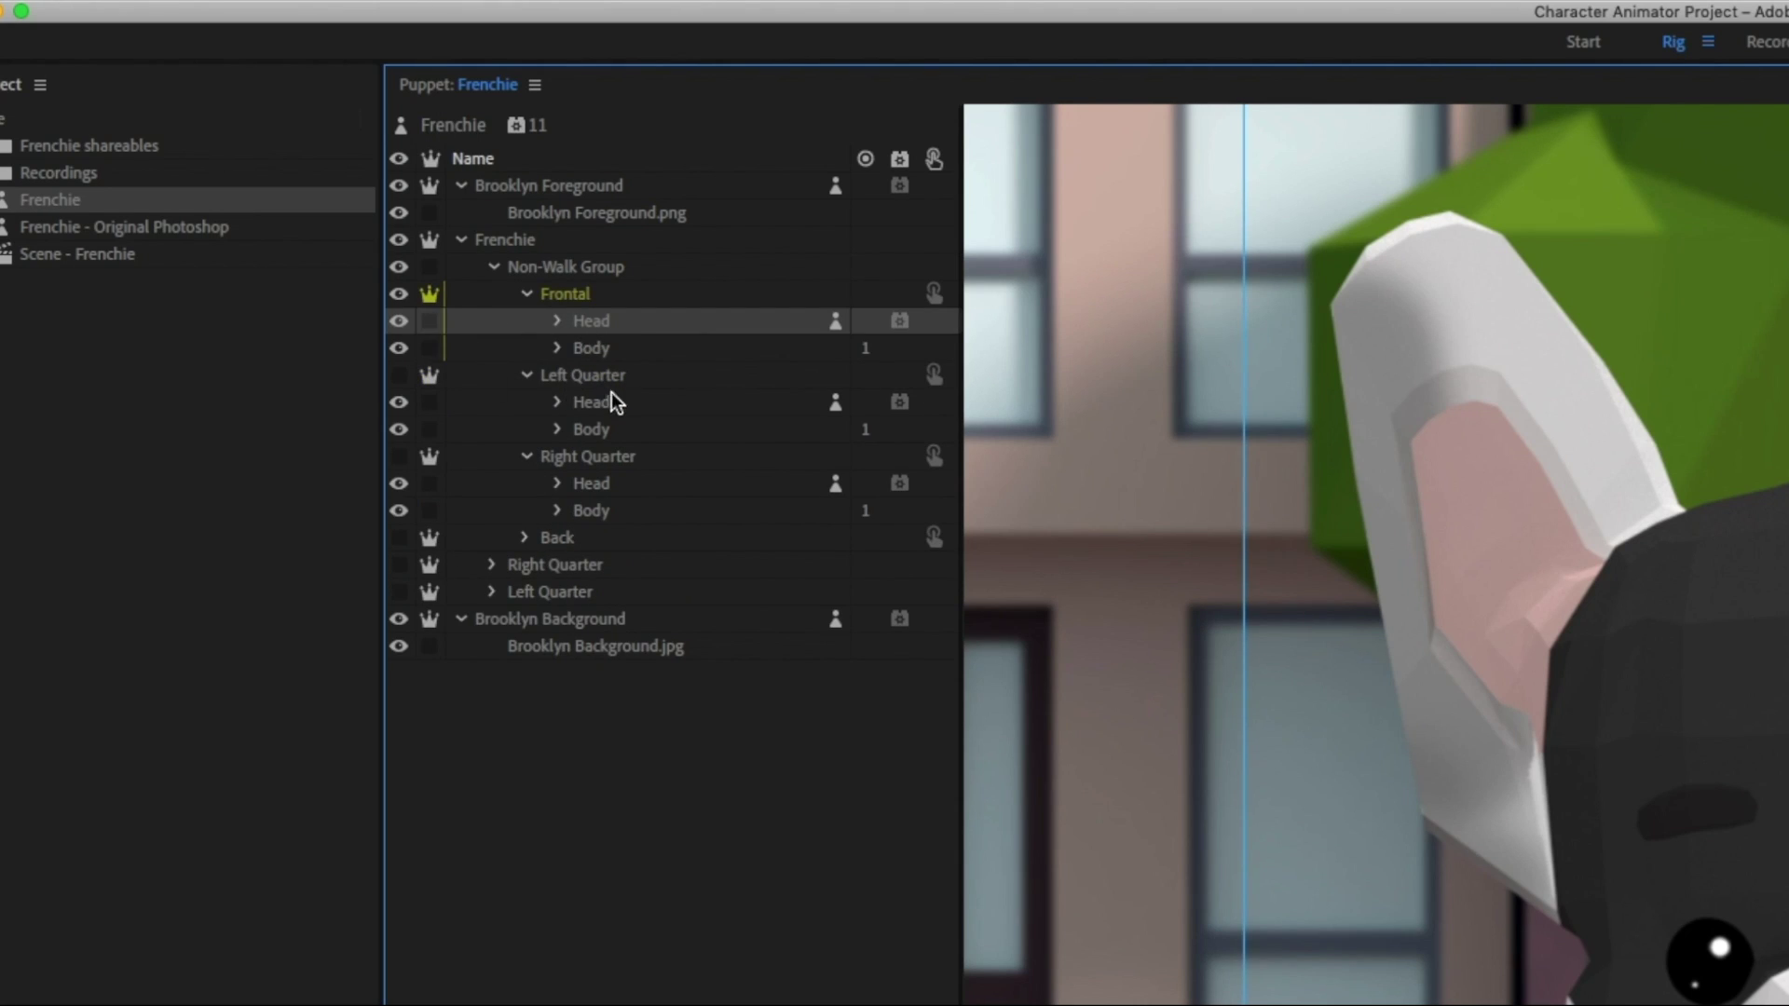
left_click(493, 566)
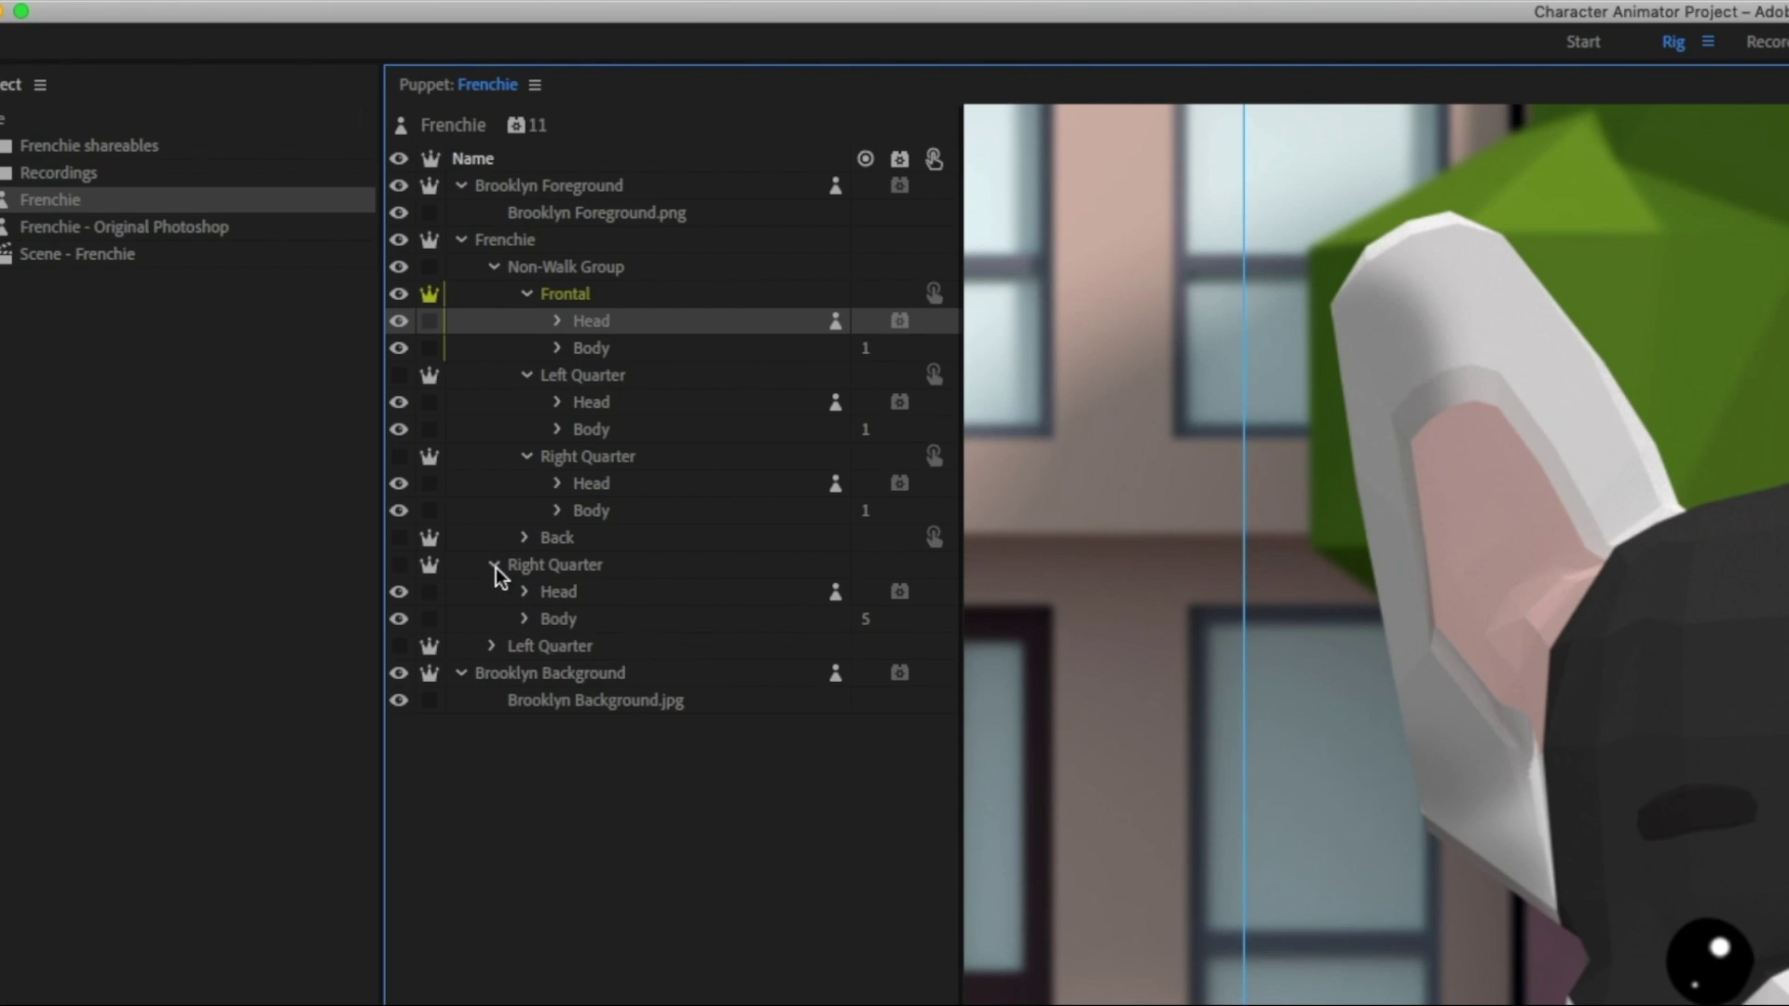
left_click(493, 647)
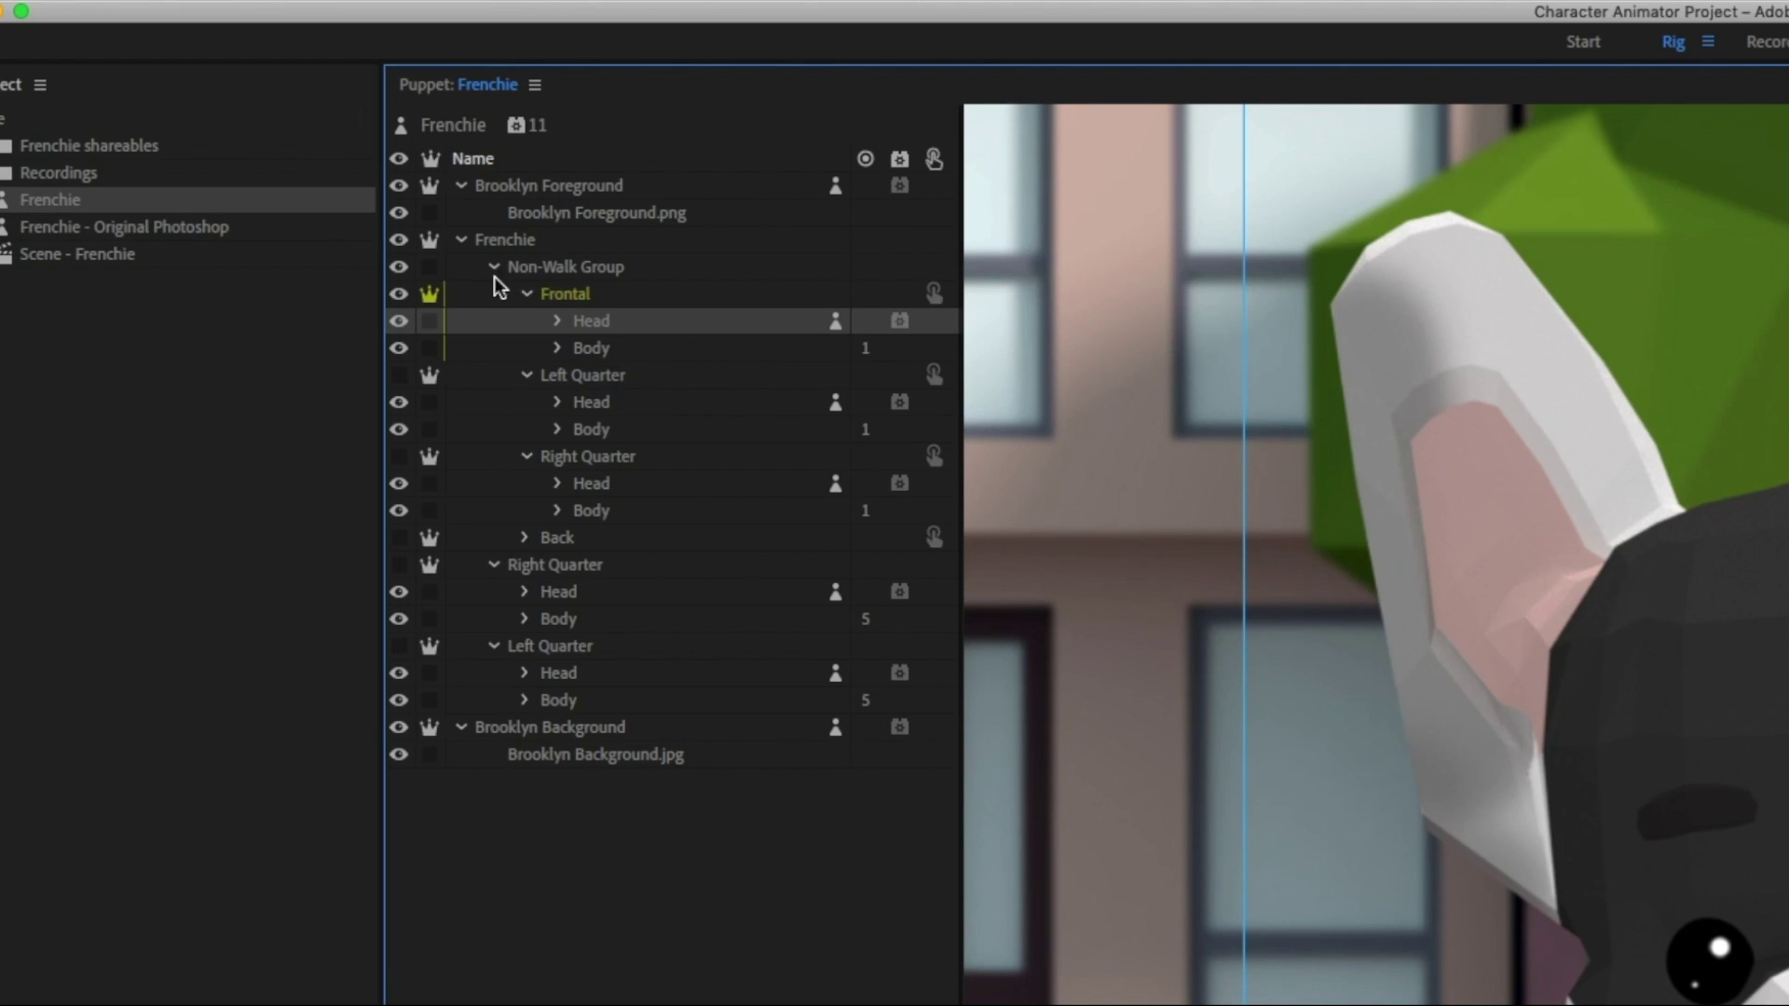
- Open the Frenchie - Original Photoshop puppet and select the Head layer under Frontal
left_click(194, 236)
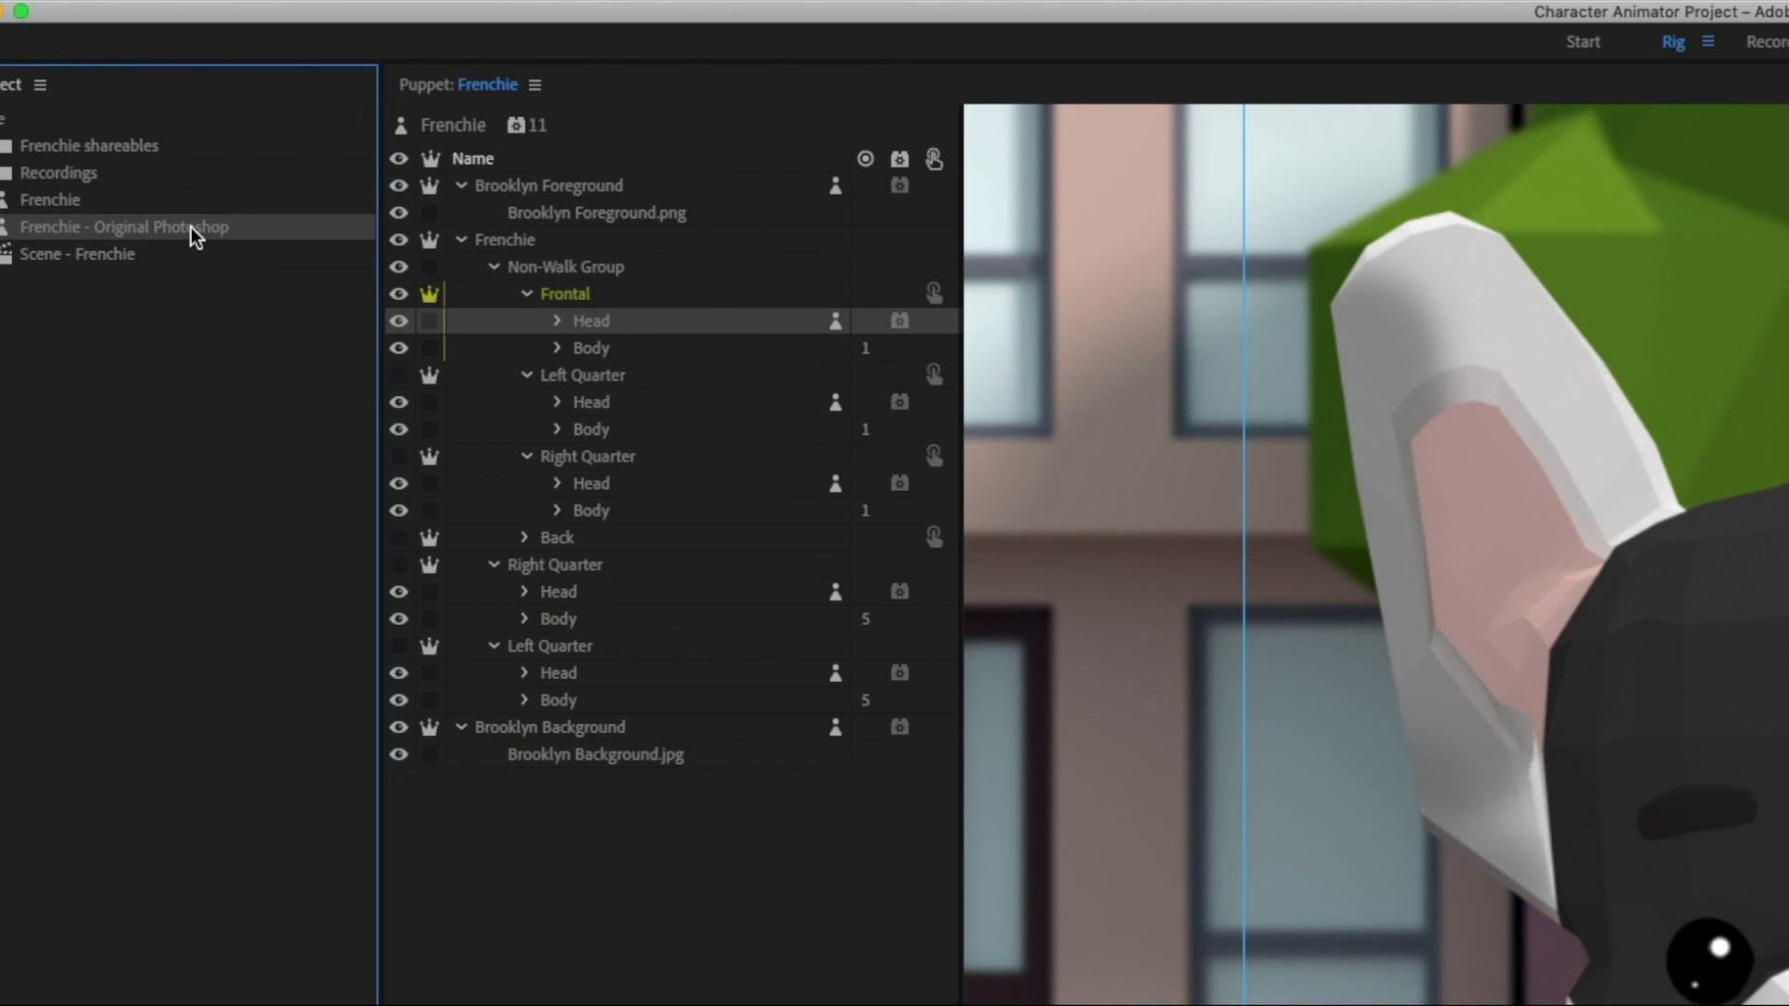
double_click(194, 235)
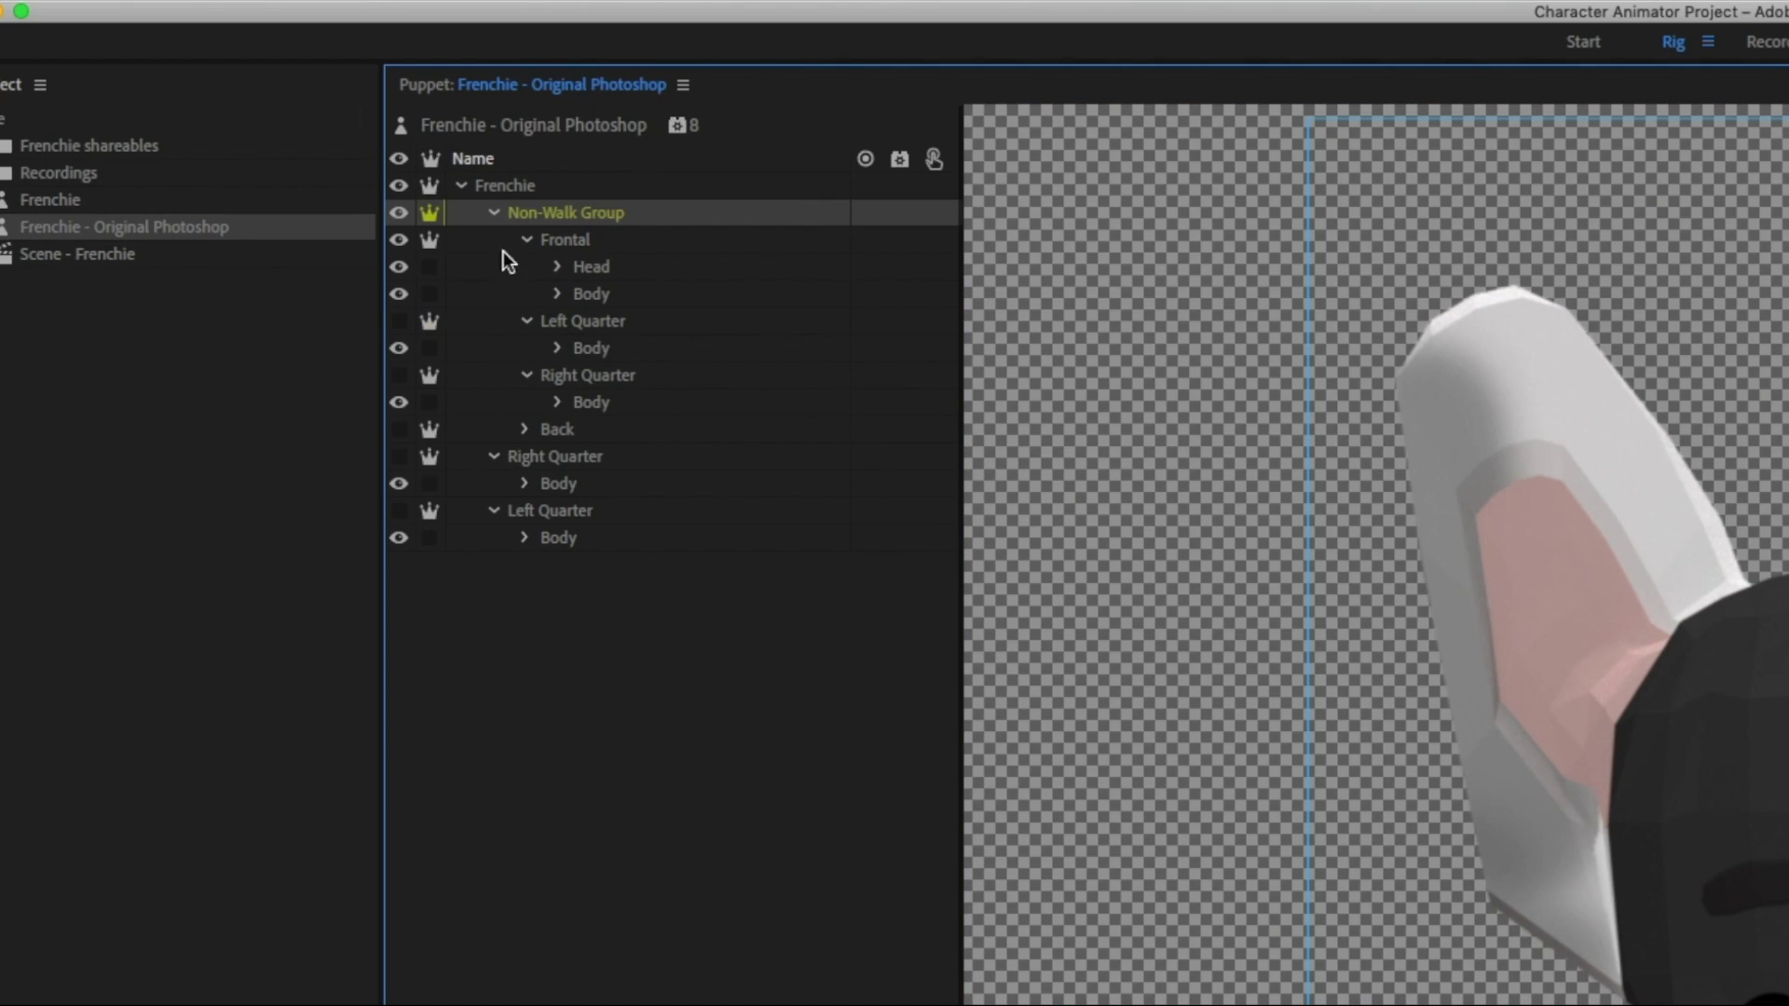
left_click(616, 250)
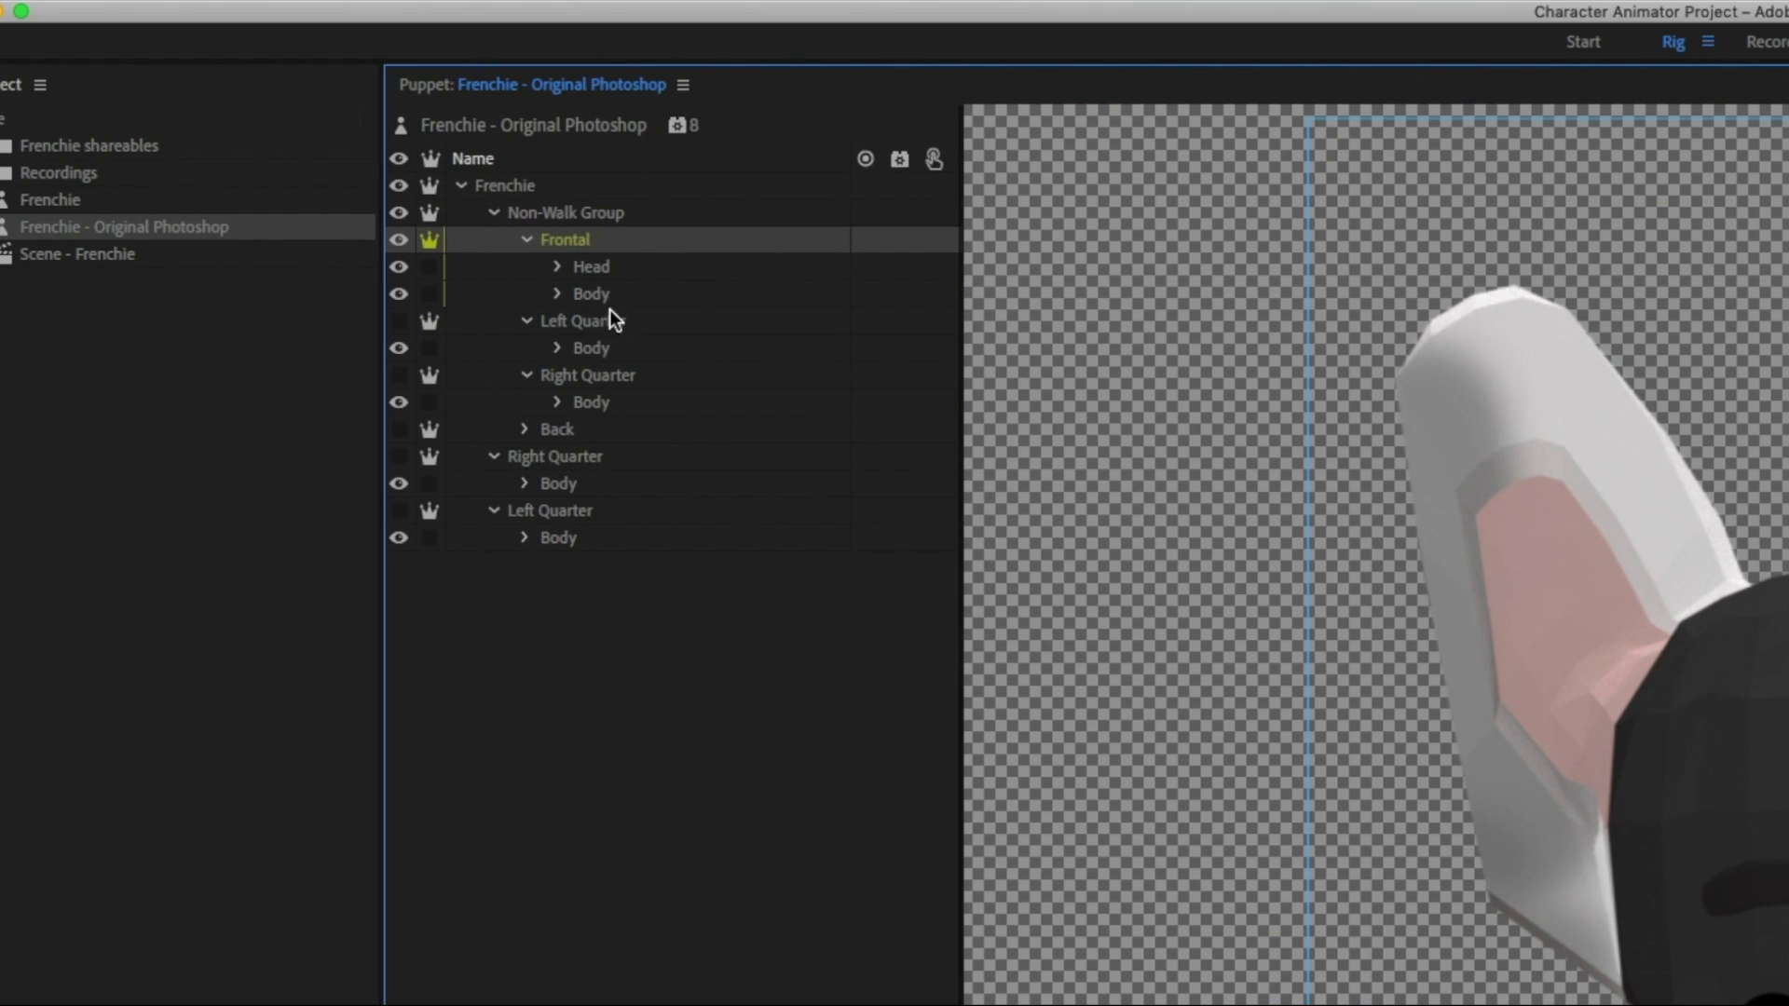
left_click(611, 269)
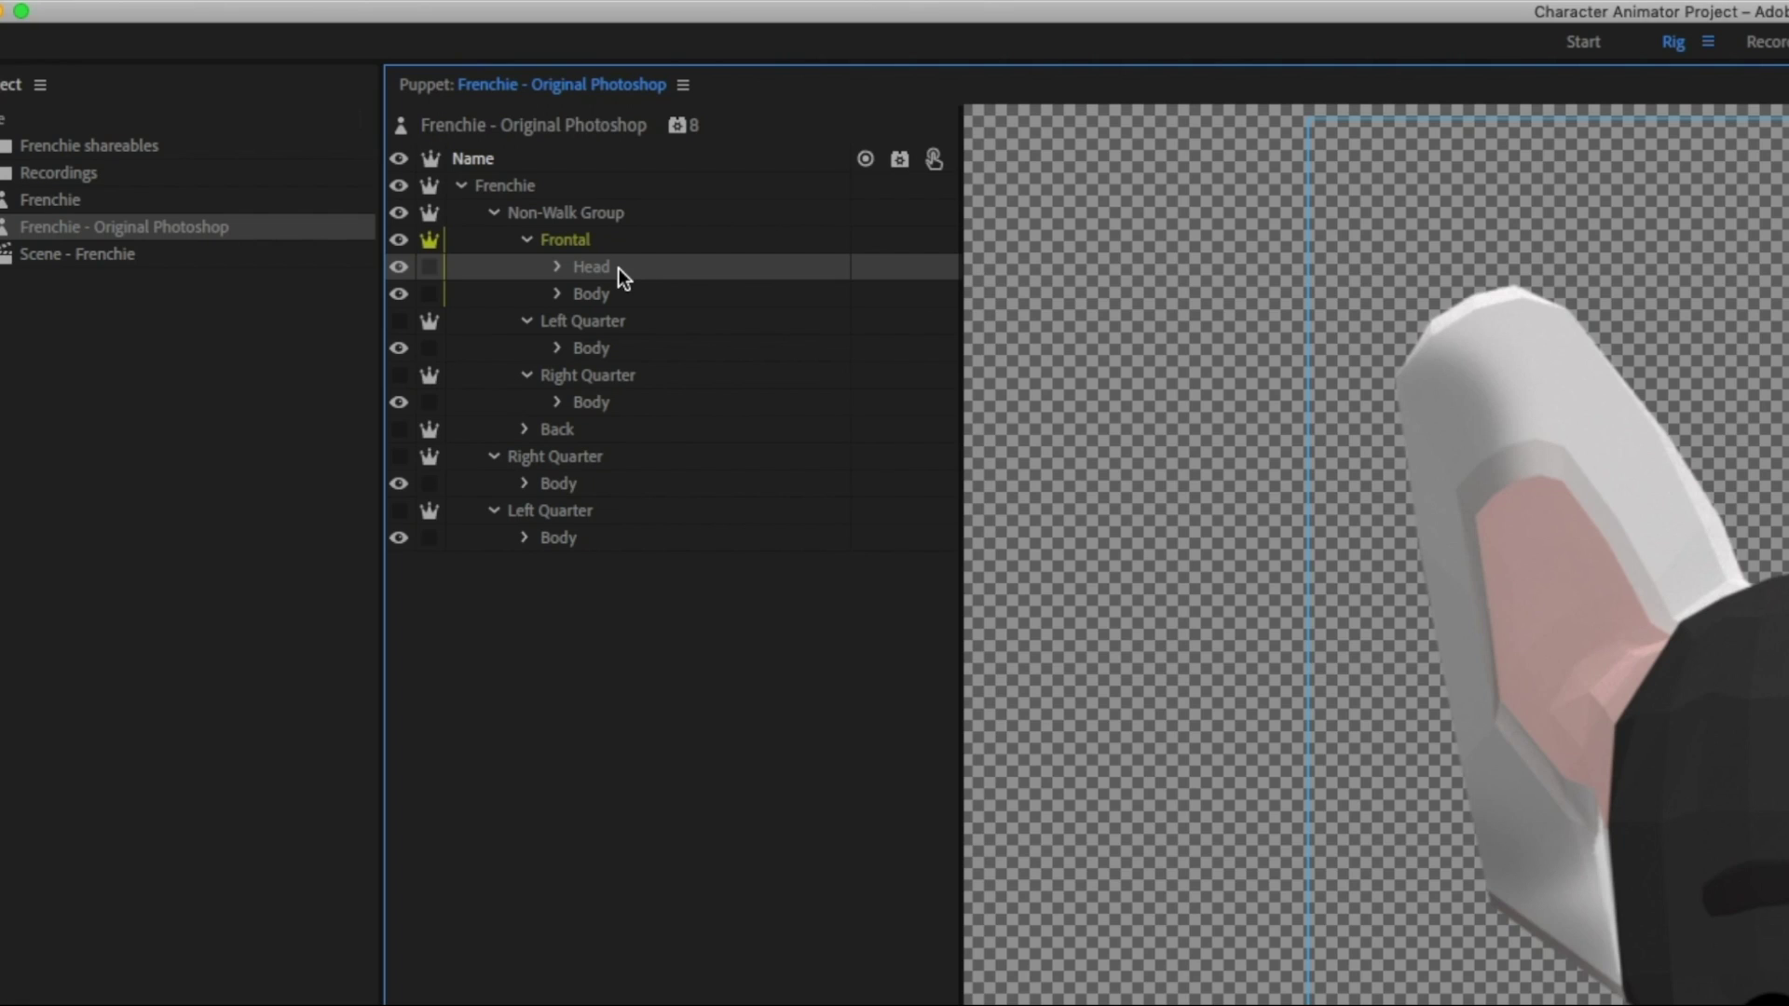
- Make the Frontal Head shareable and drag the Head puppet into the Left Quarter group
right_click(618, 268)
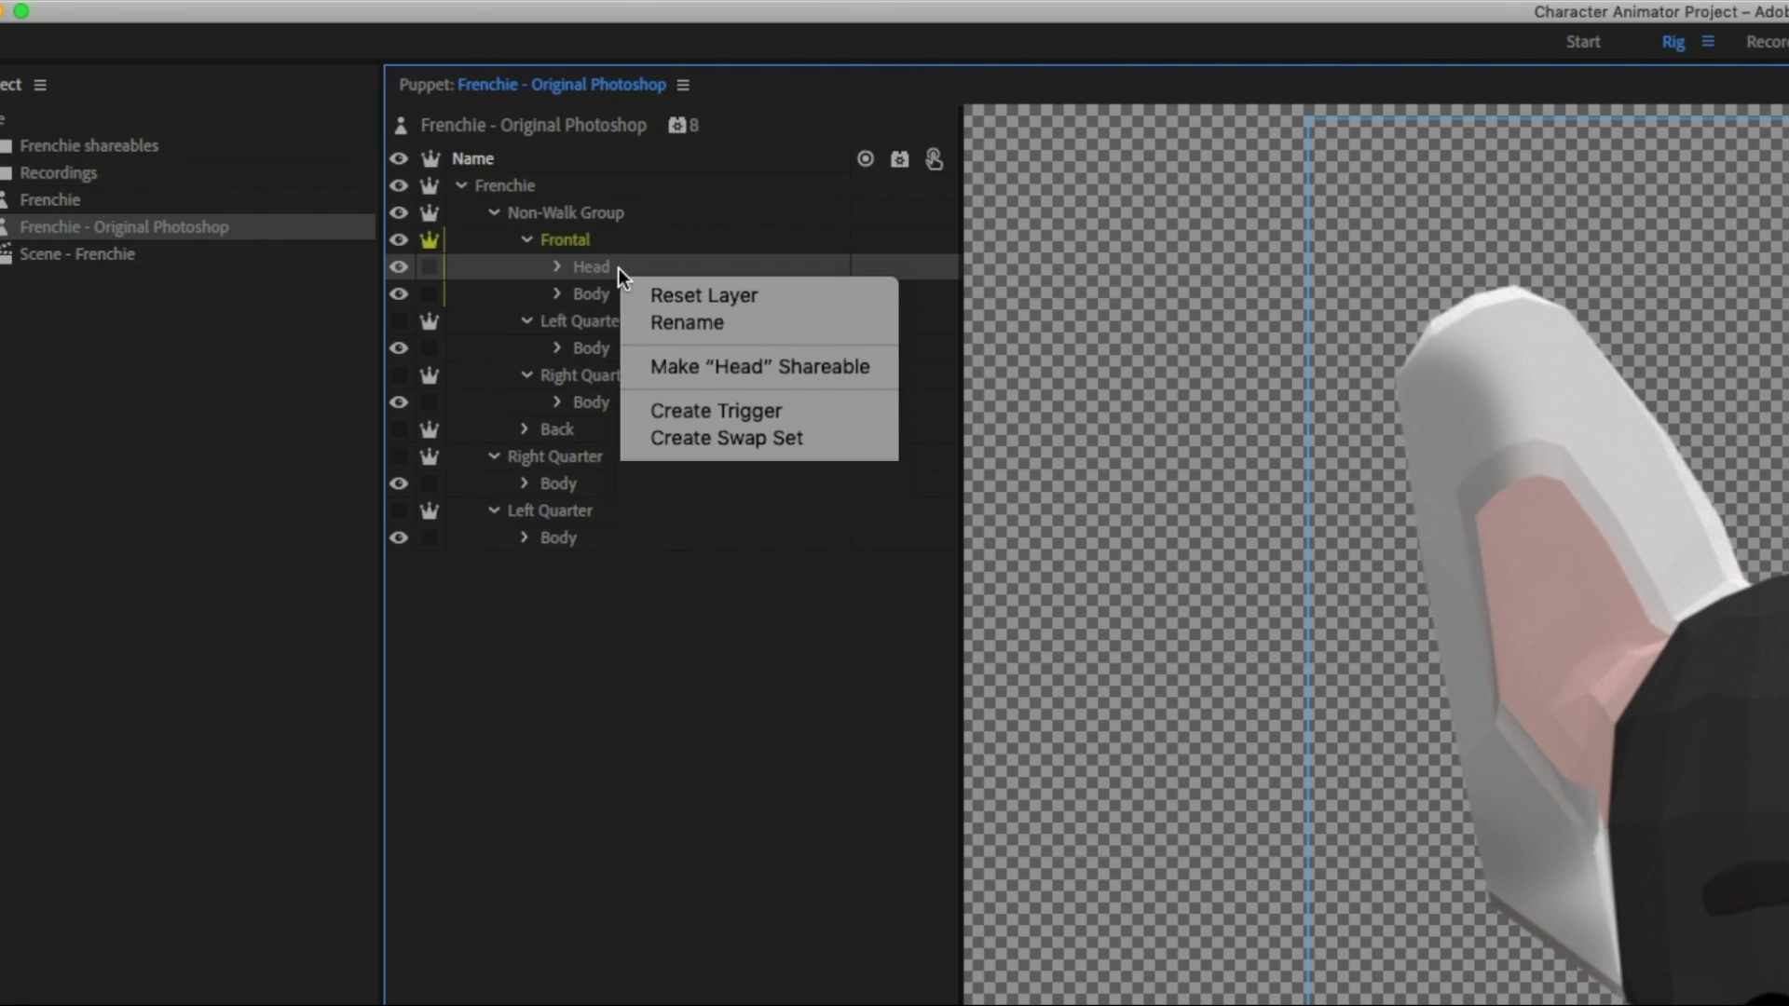
left_click(801, 367)
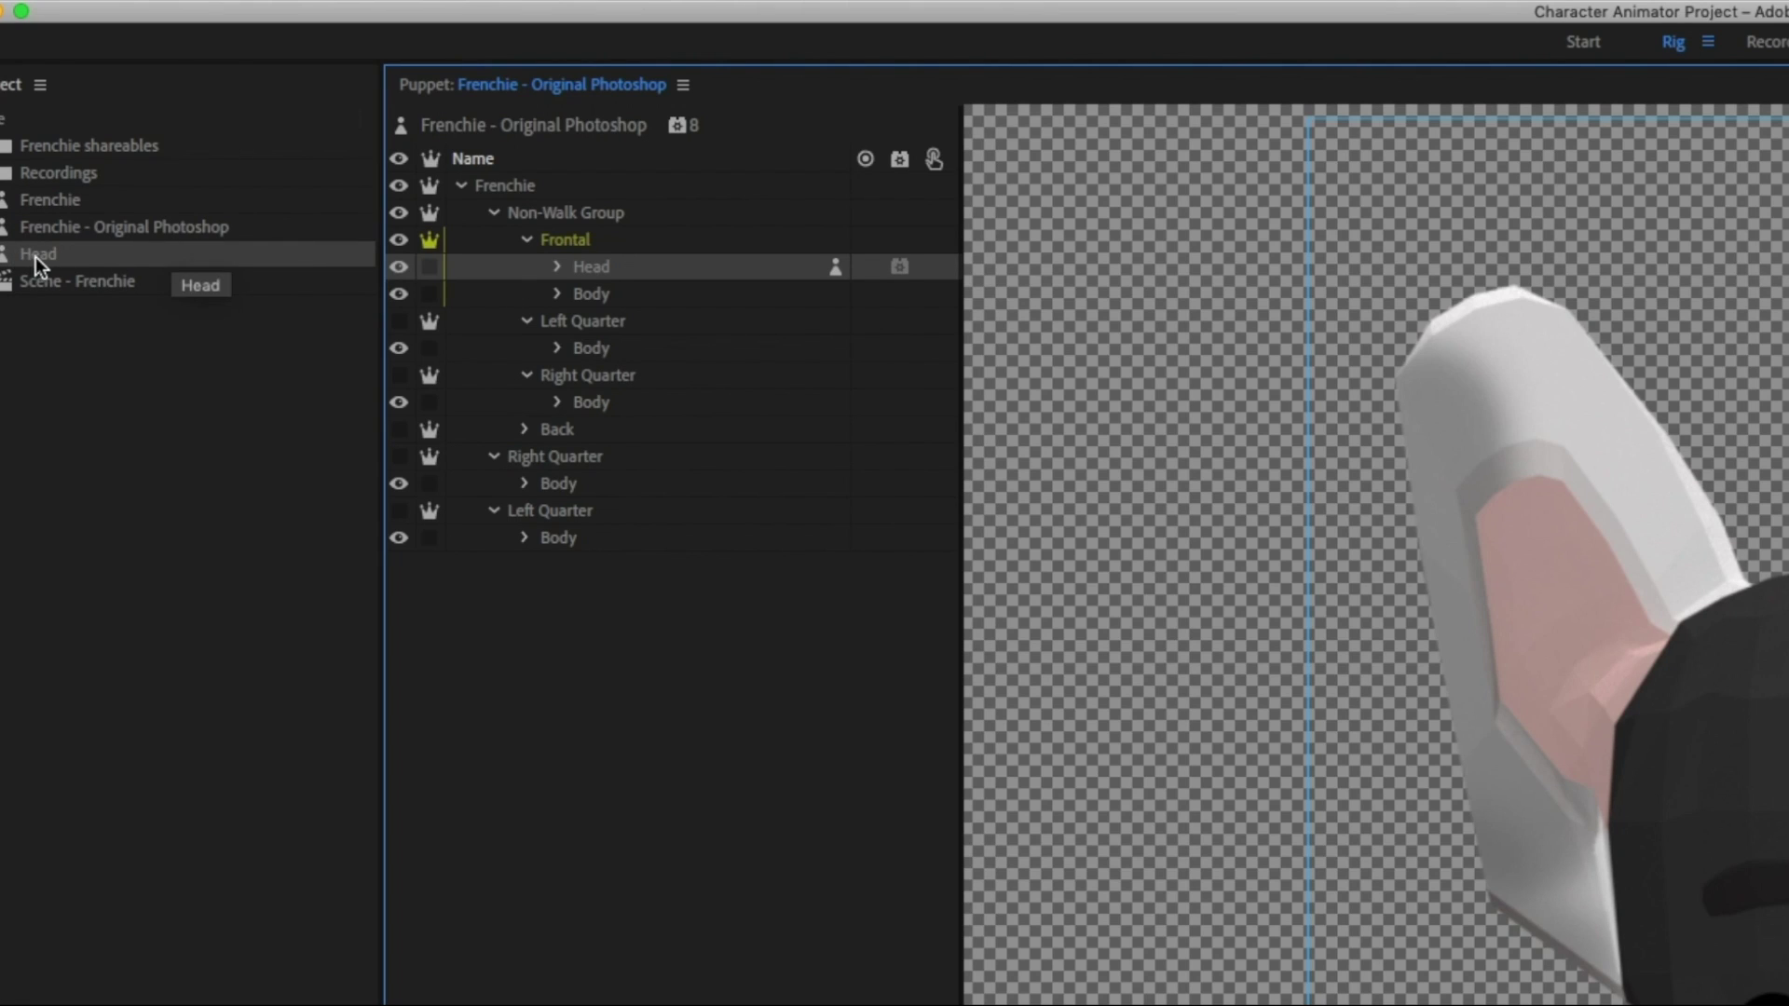
left_click_drag(90, 255, 601, 345)
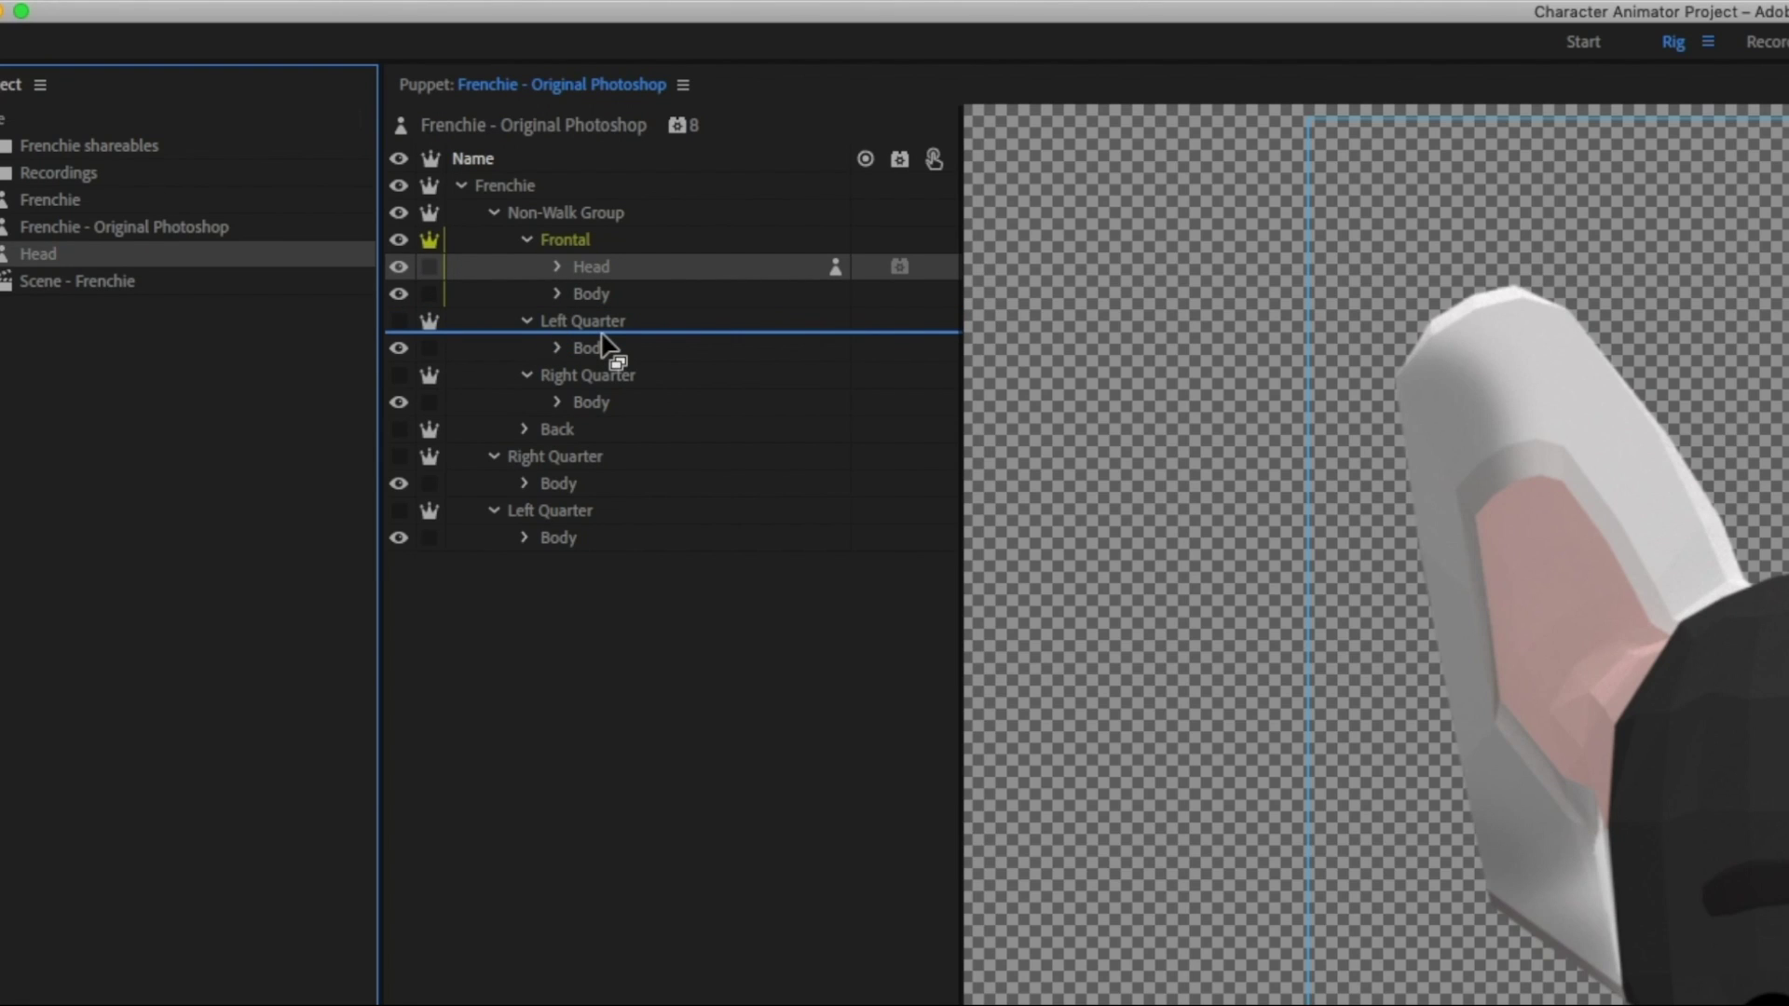
left_click_drag(600, 345, 601, 345)
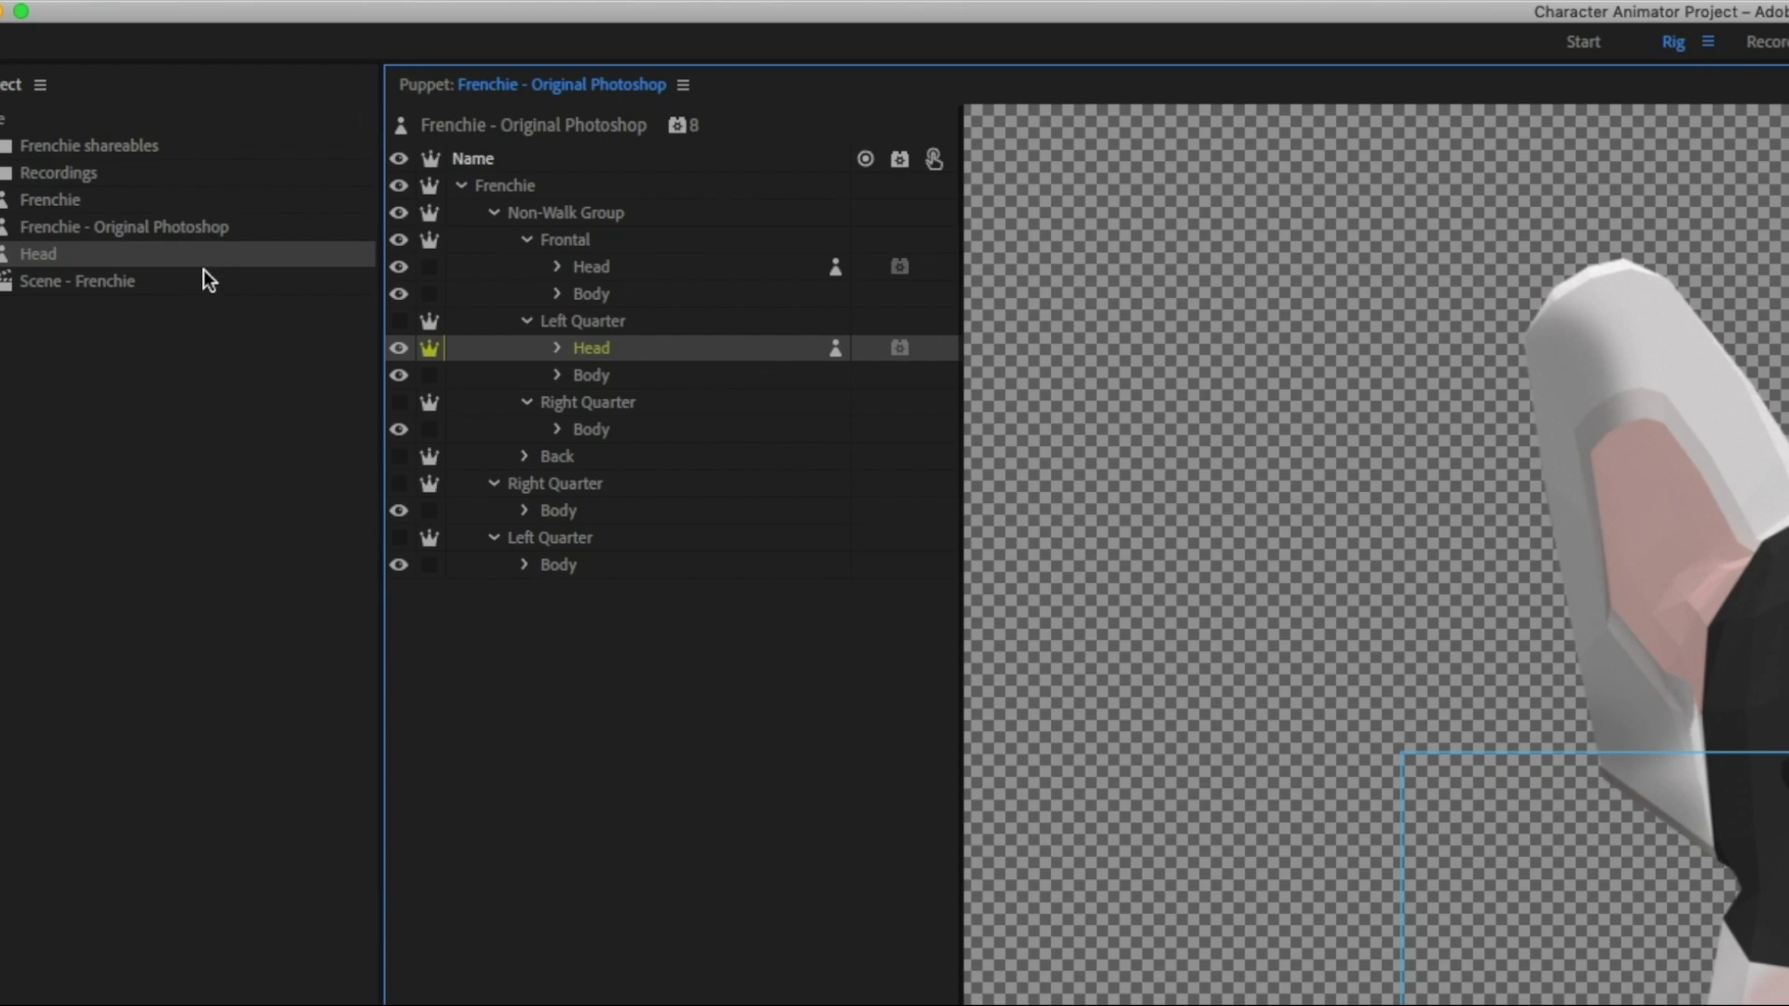
left_click(678, 268)
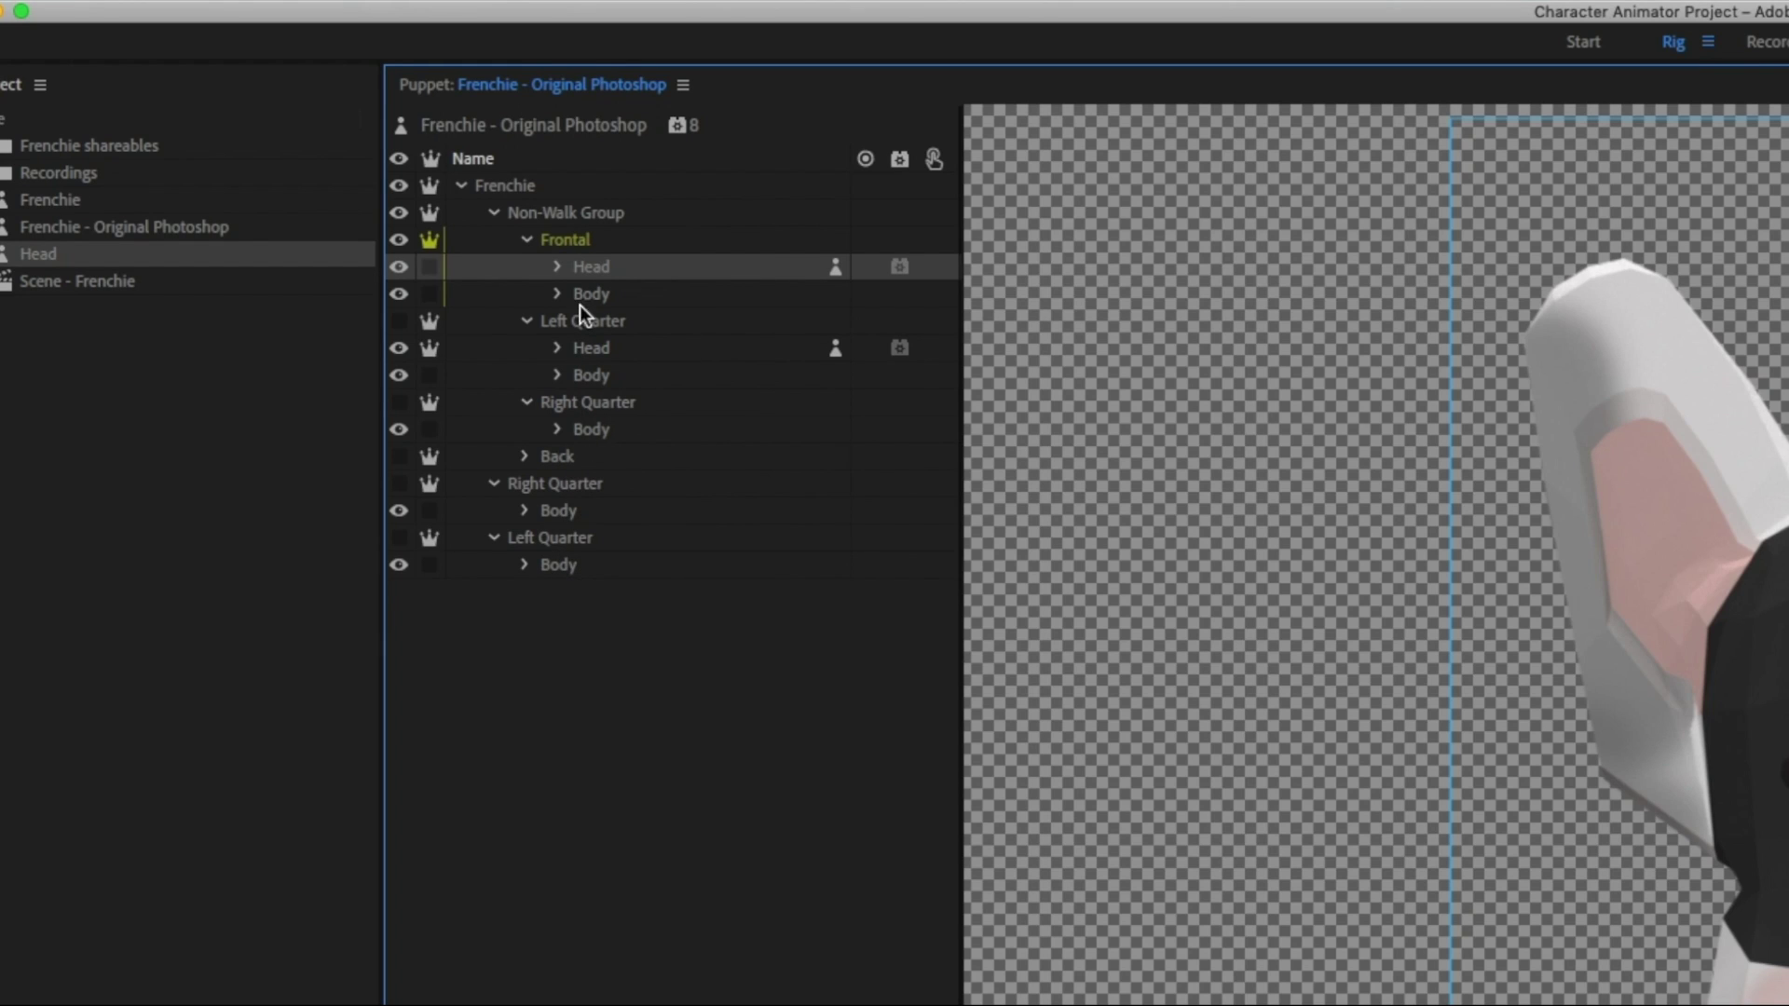
- Expand the Frontal Head and its Left and Right Profile groups to show the 60, 50, 40 degree layers
left_click(691, 408)
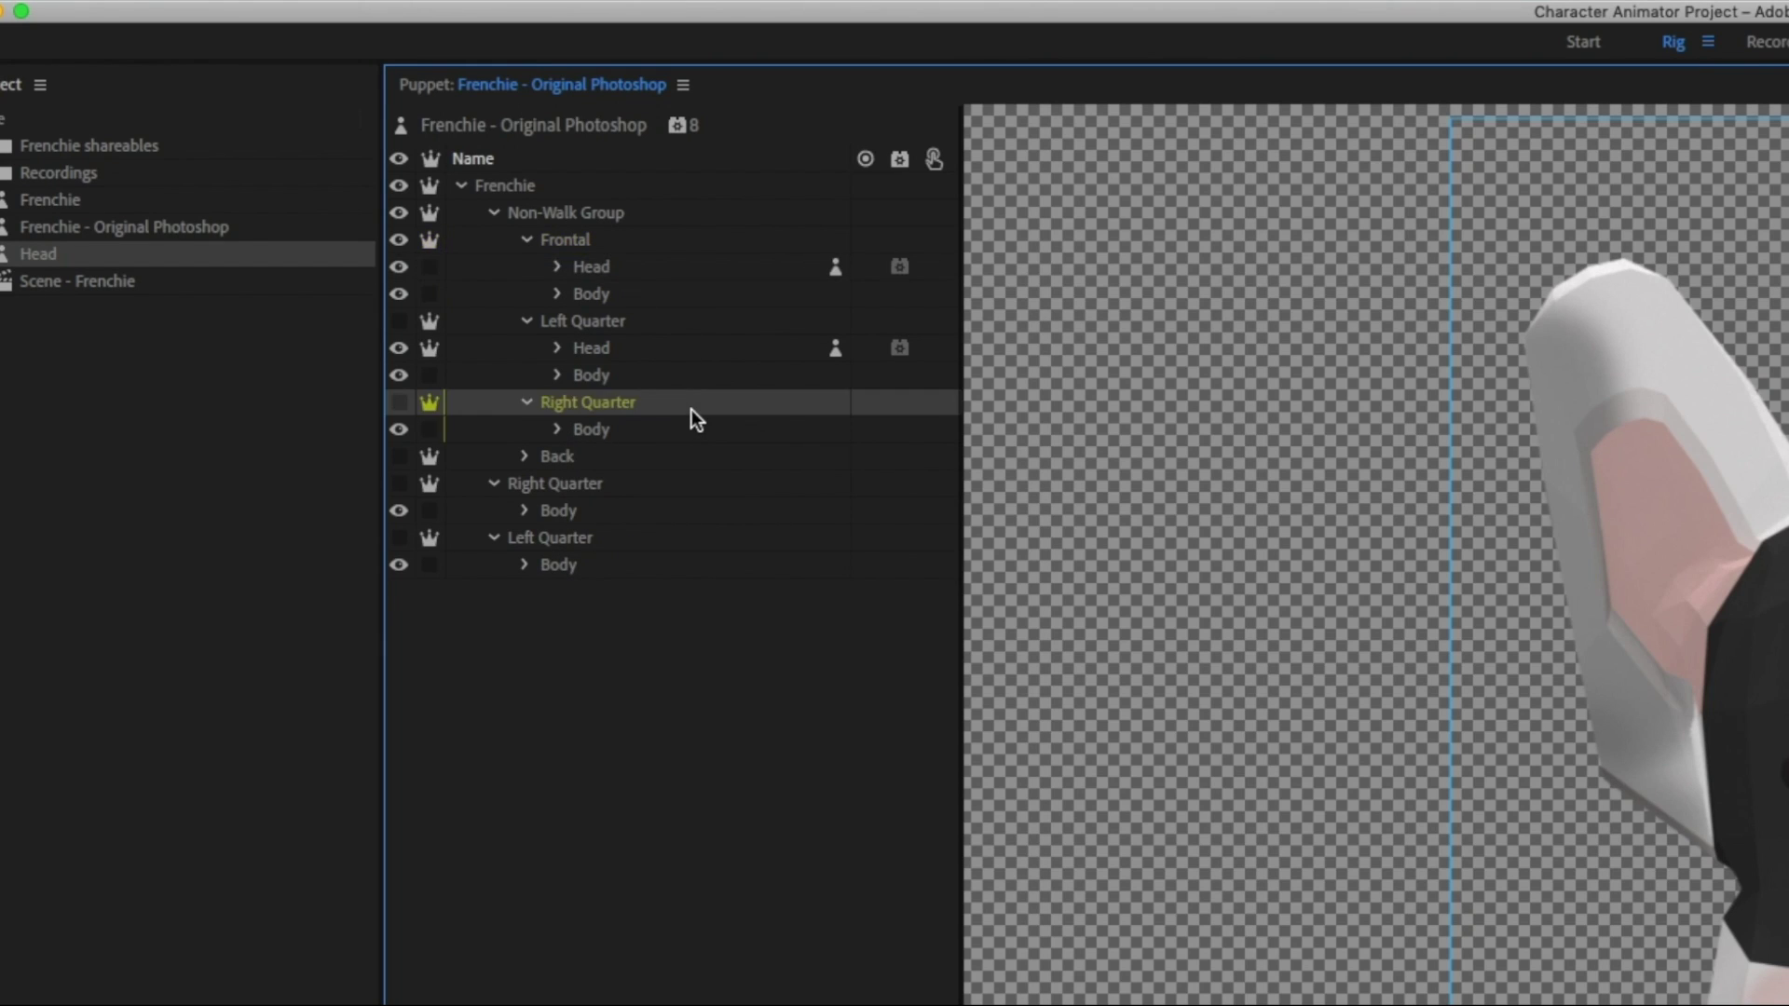
left_click(669, 264)
left_click(558, 267)
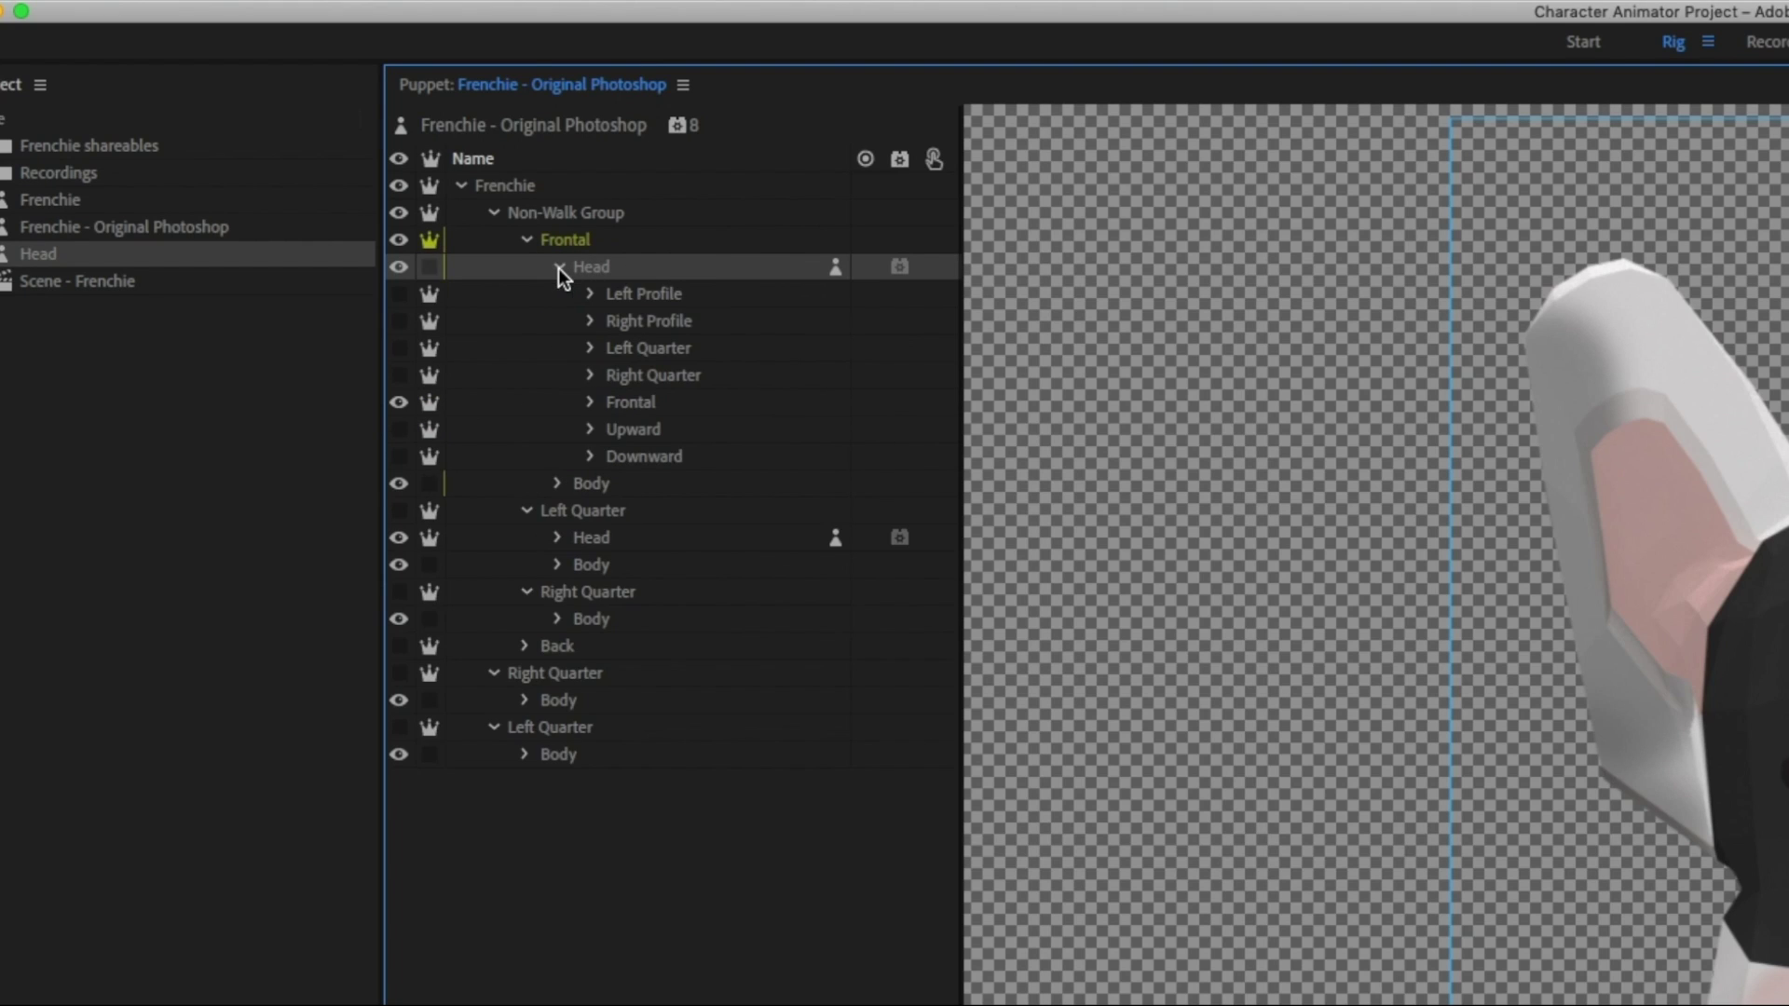
left_click(624, 295)
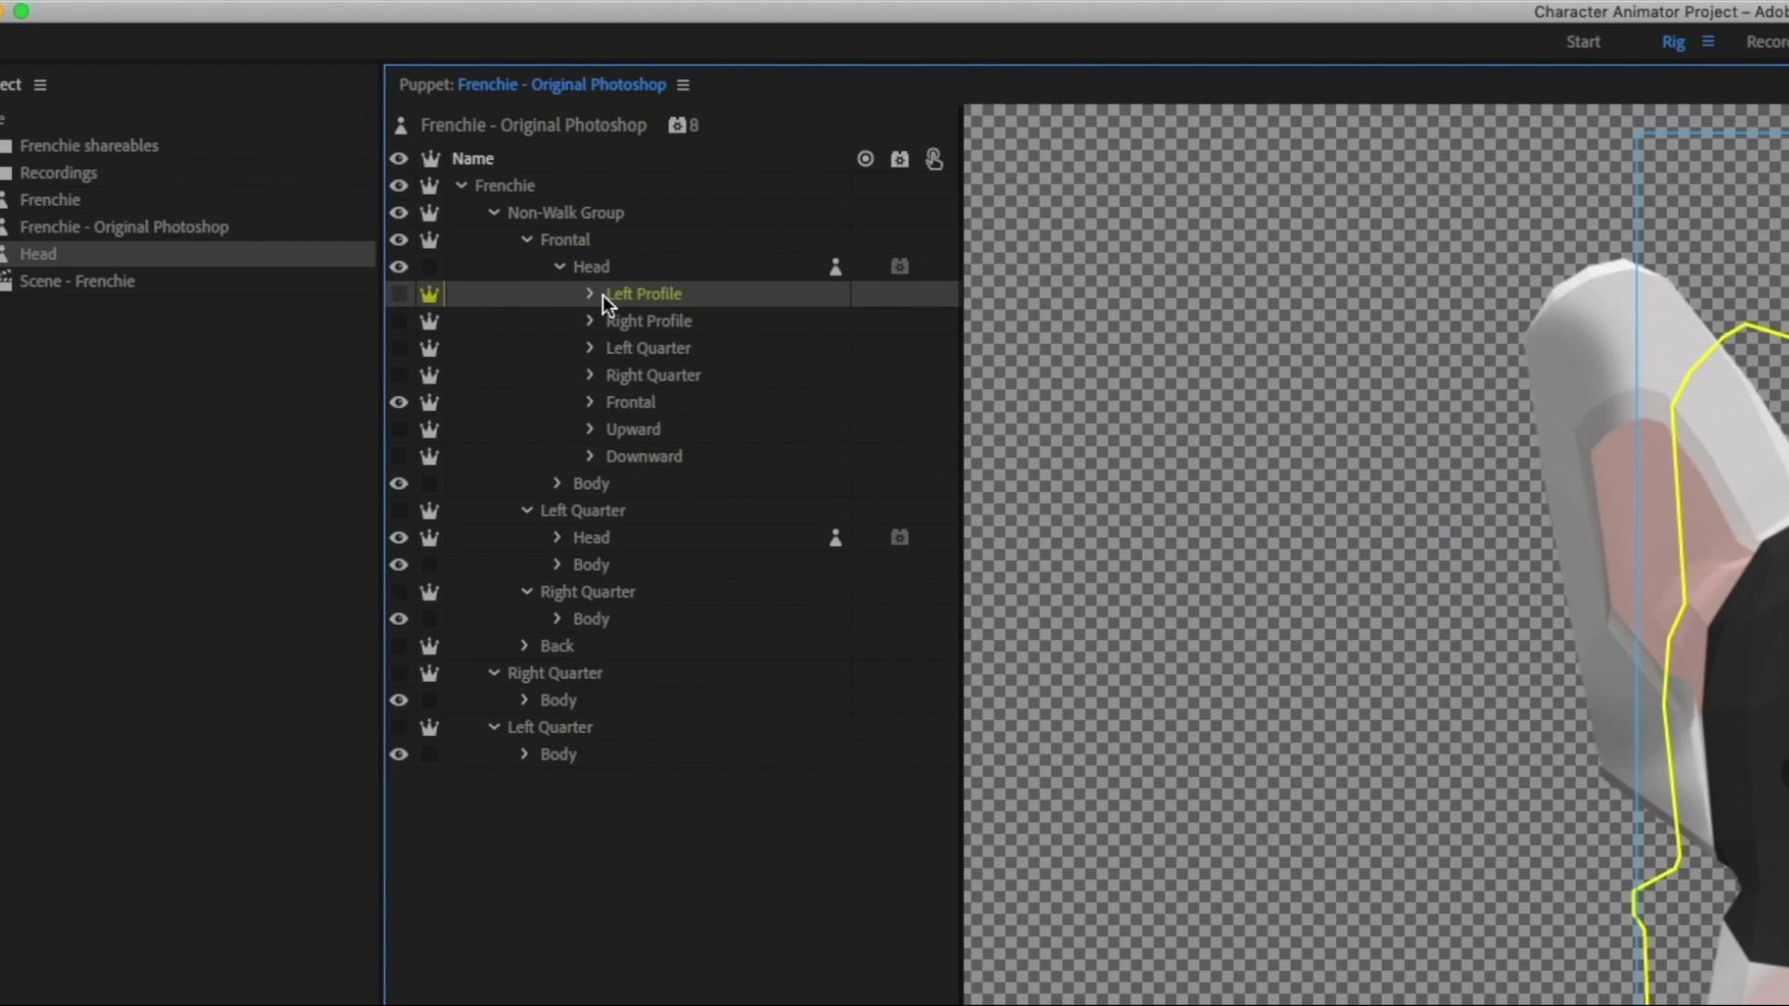
left_click(587, 295)
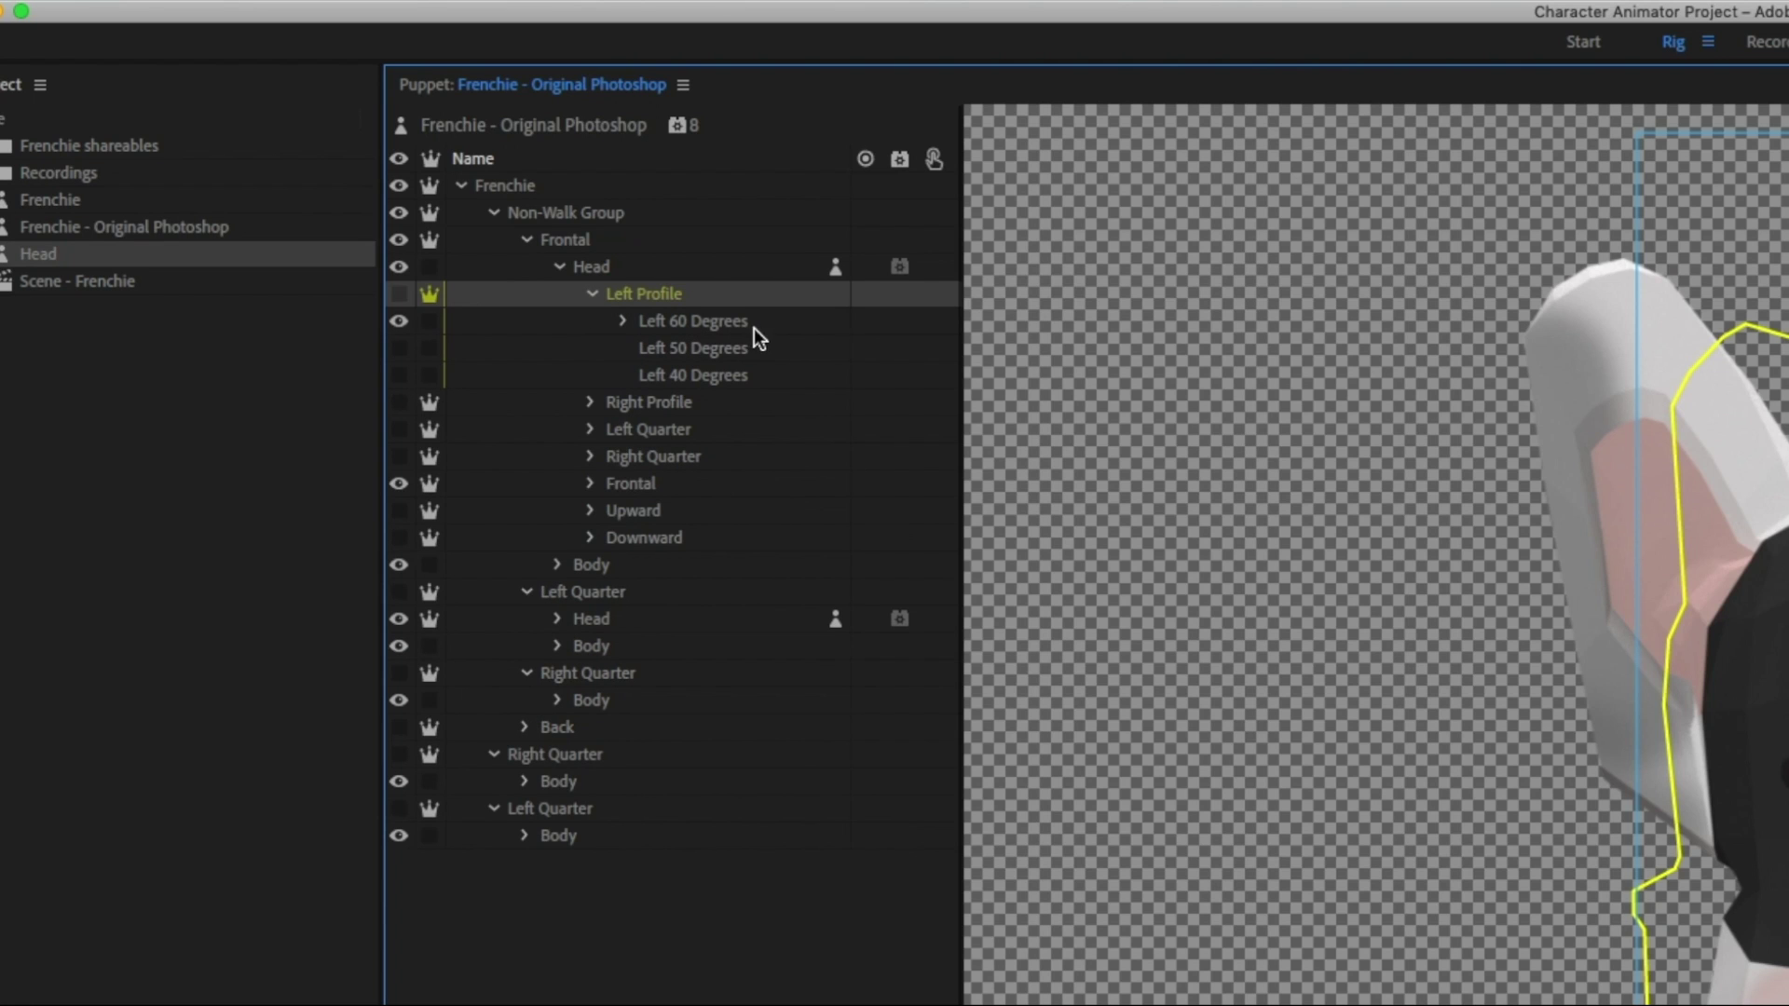
left_click(589, 404)
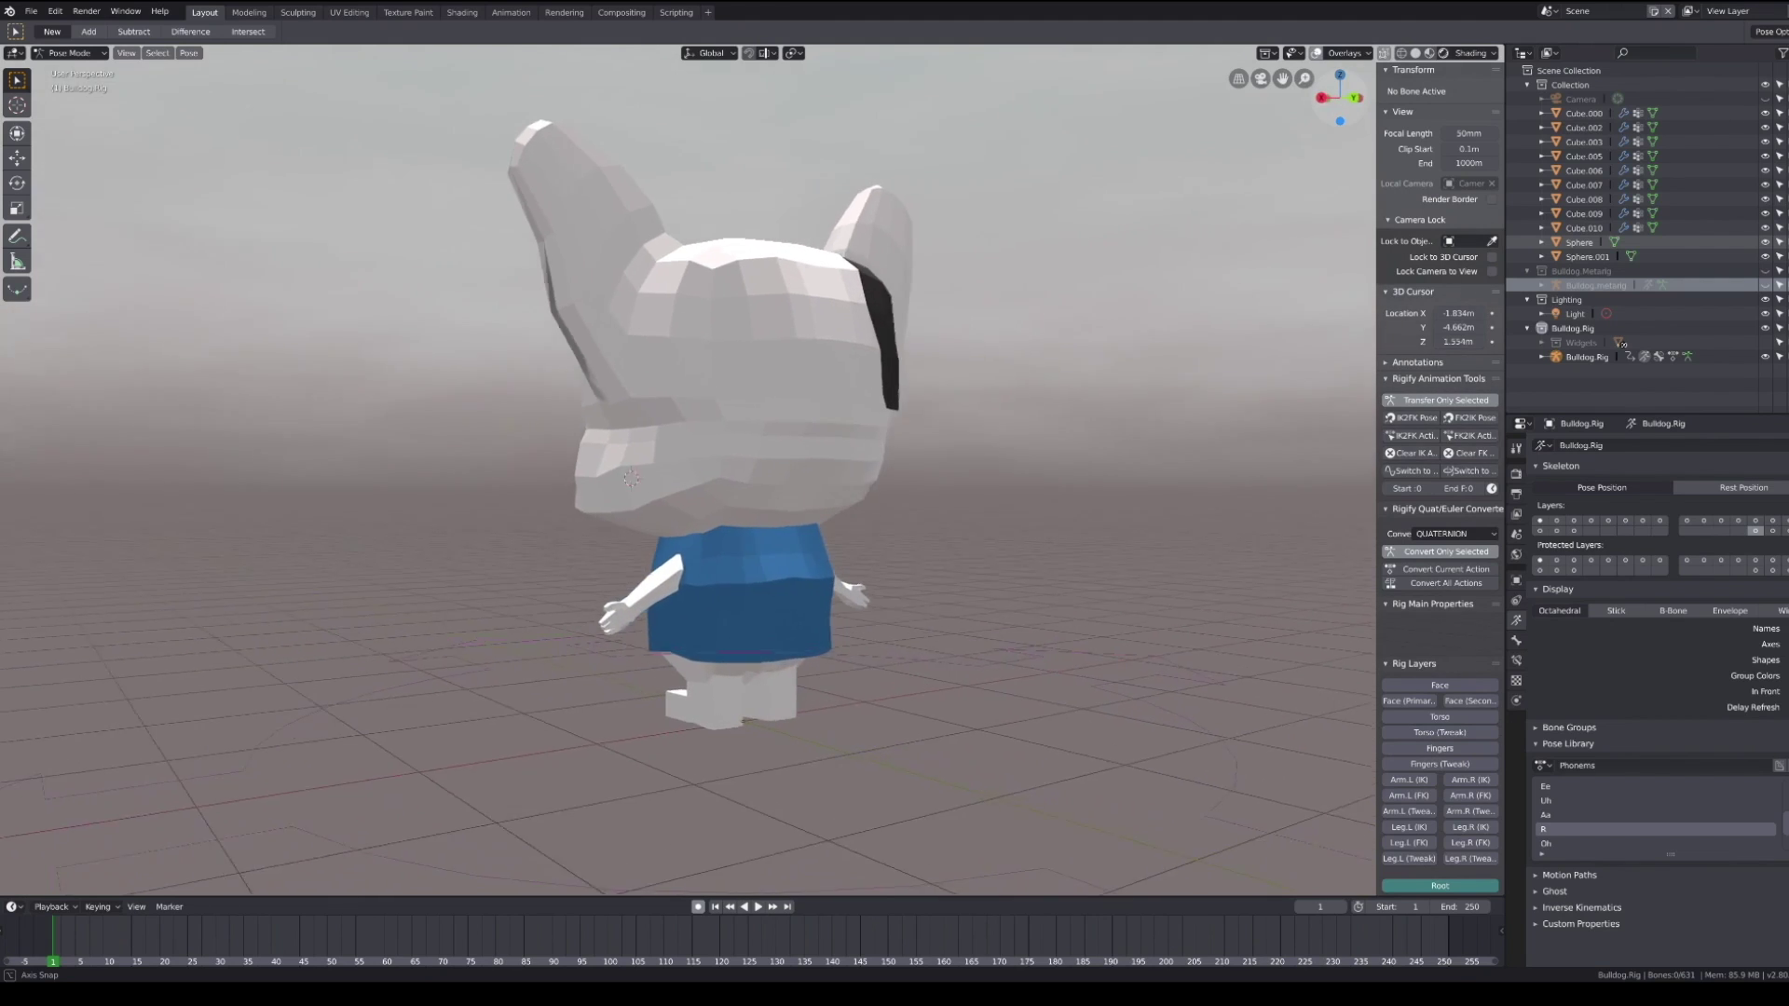
key("KP_4")
key("KP_4")
key("KP_4")
key("KP_4")
key("KP_4")
key("KP_4")
key("KP_4")
key("KP_4")
key("KP_4")
key("KP_4")
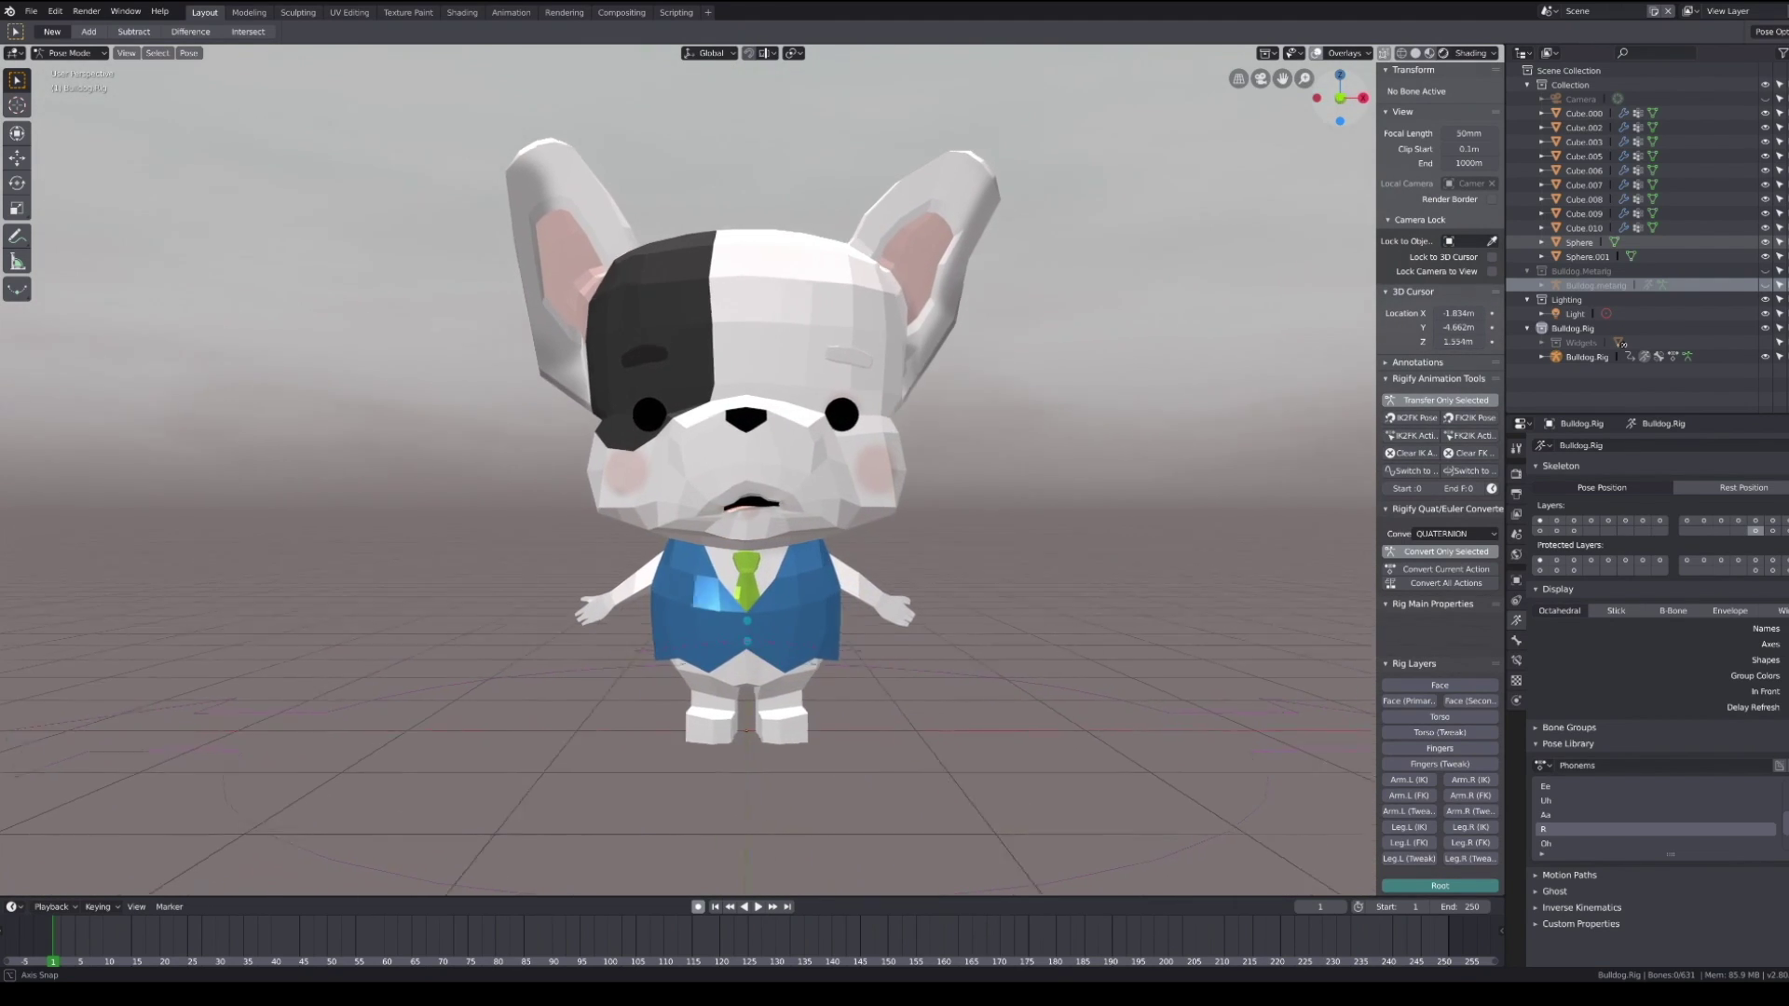
- Apply the Aa, Ee, Uh and R mouth poses to the bulldog from several view angles
left_click(1546, 814)
left_click(1543, 829)
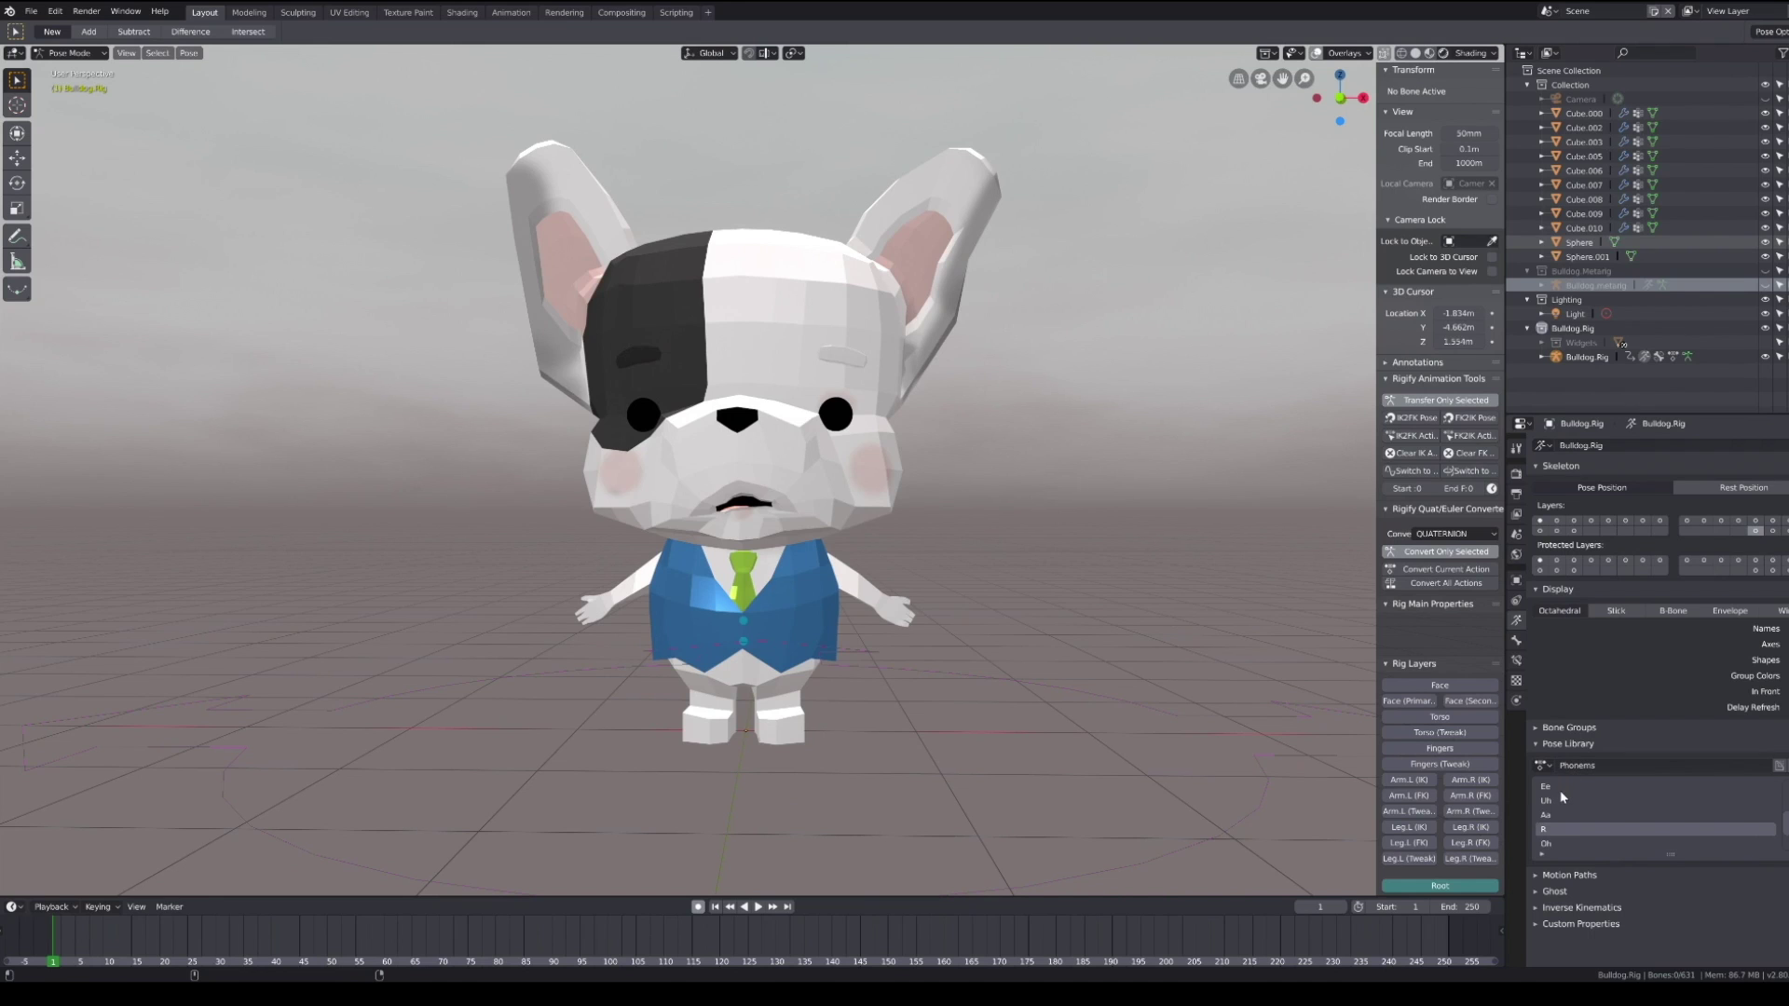
left_click(1559, 788)
key("KP_4")
key("KP_4")
key("KP_6")
key("KP_6")
left_click(1546, 800)
left_click(1544, 828)
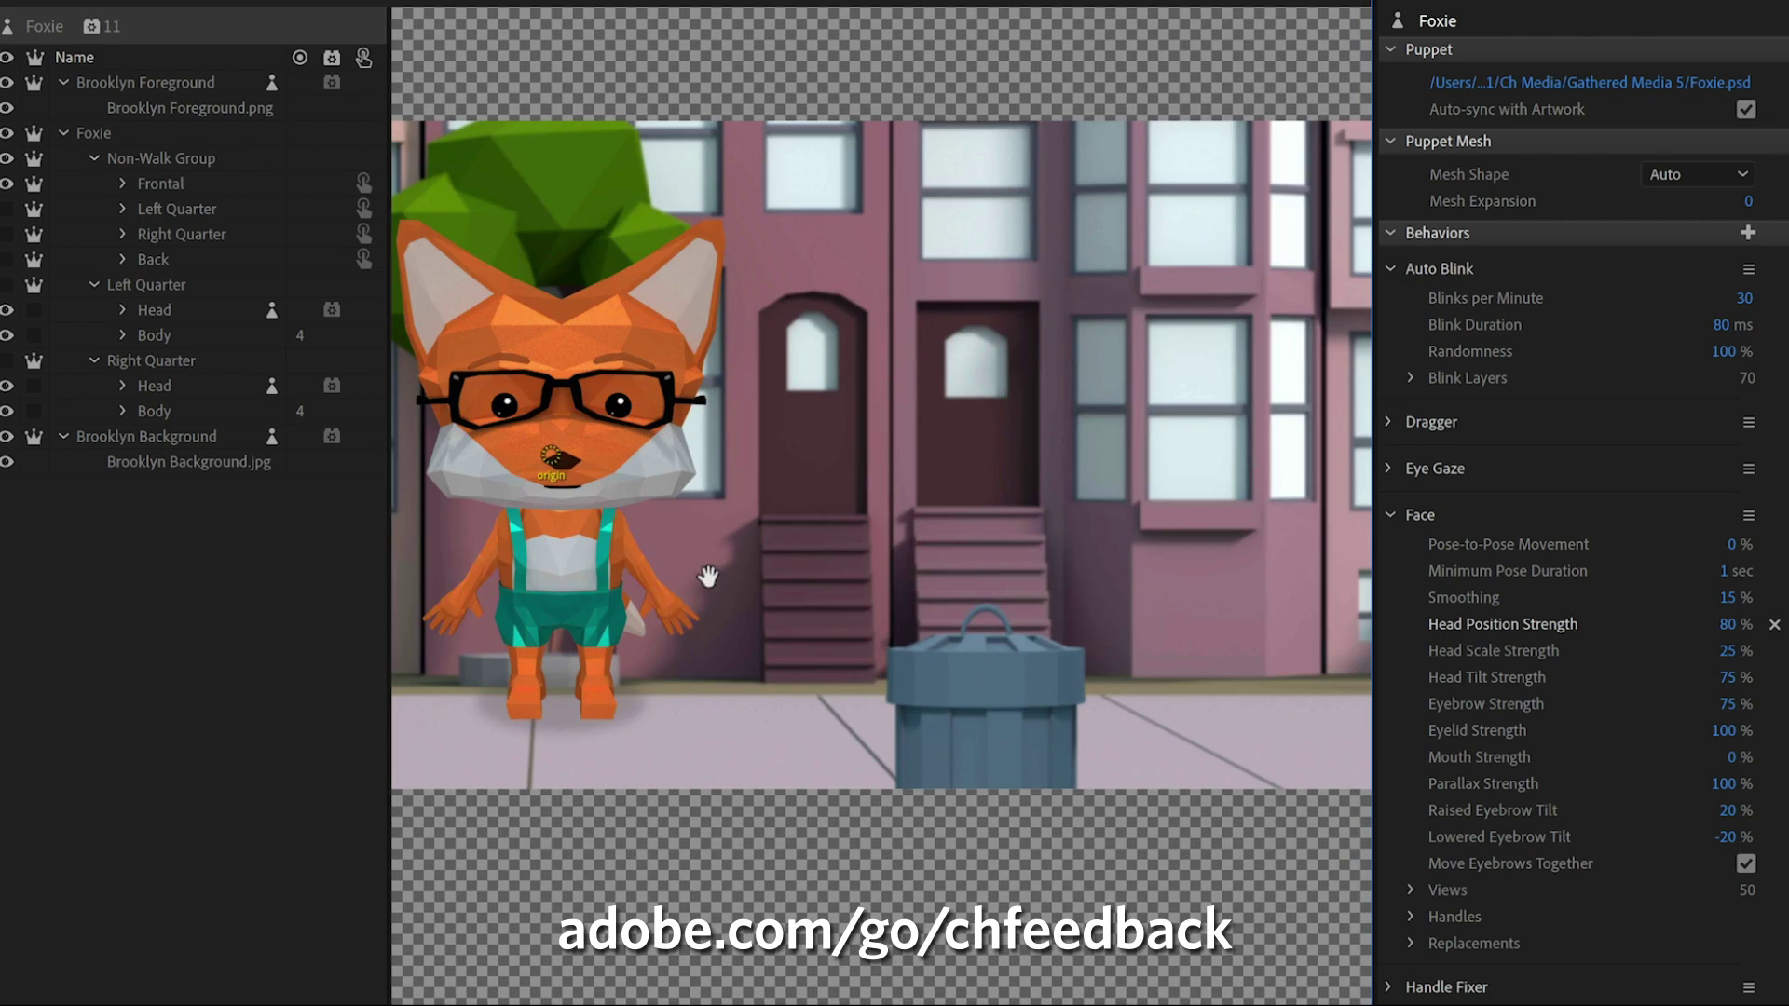
- Pan and zoom the Foxie scene to frame close on the fox's face
left_click_drag(708, 577, 1066, 731)
scroll(1021, 686, "up", 5)
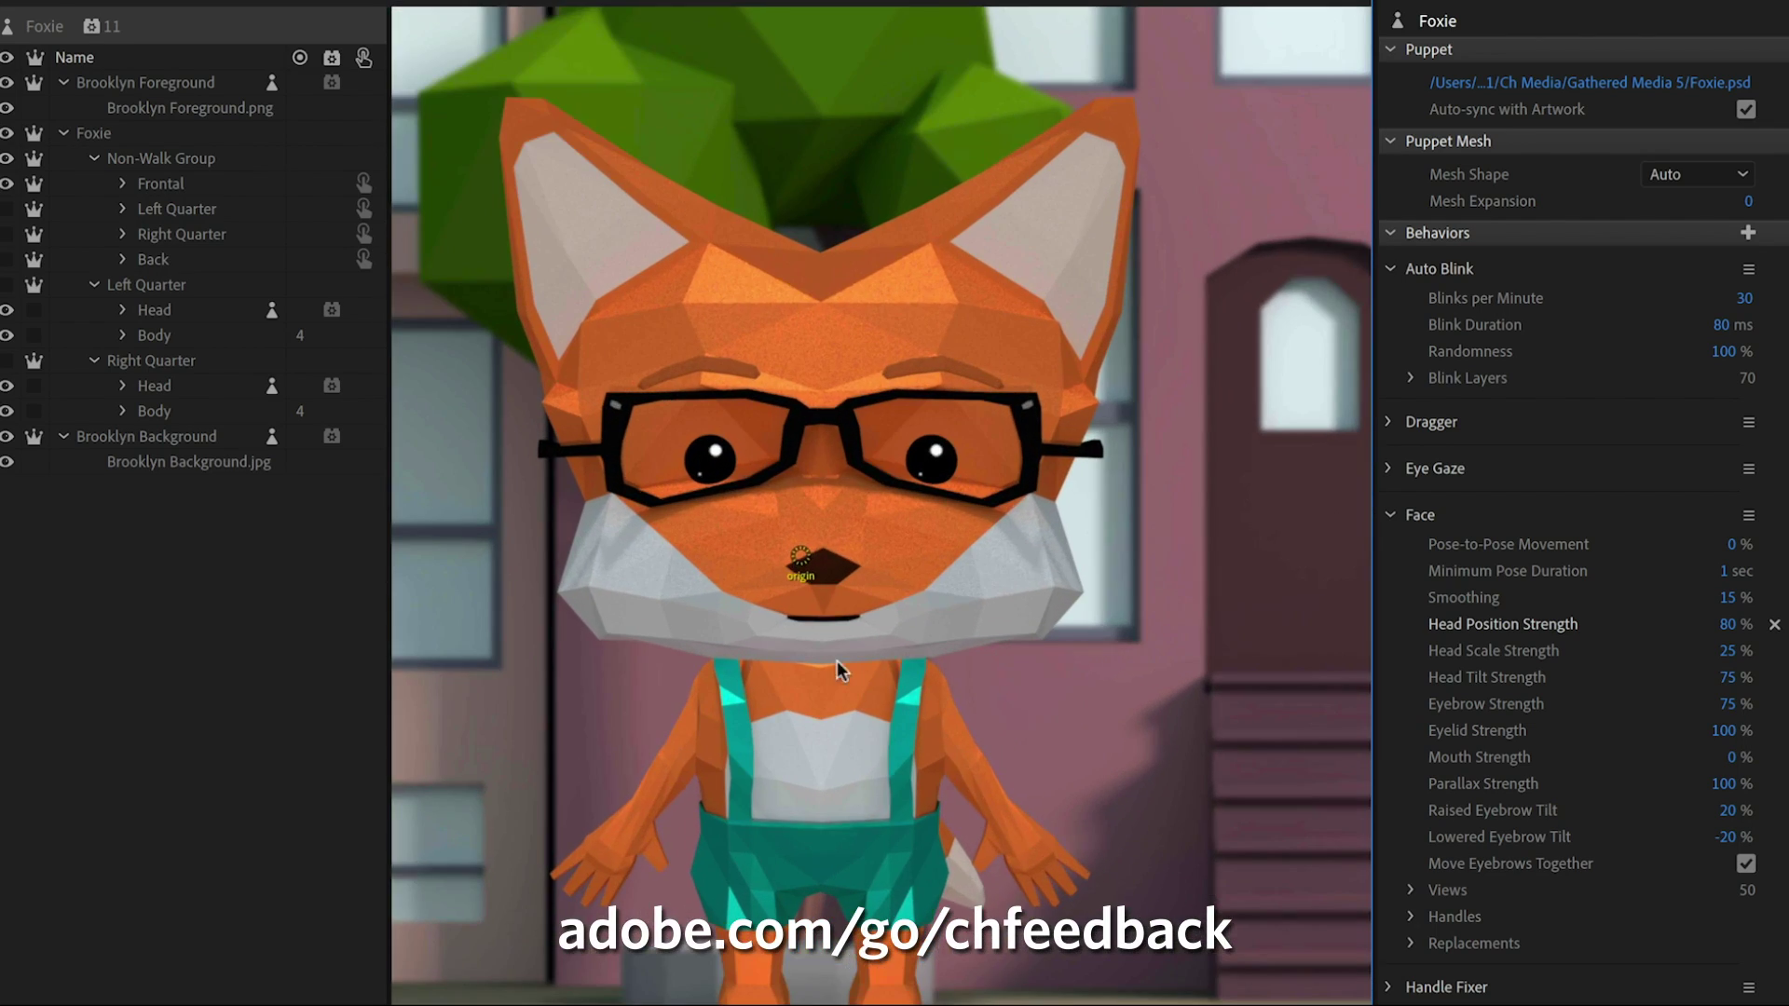